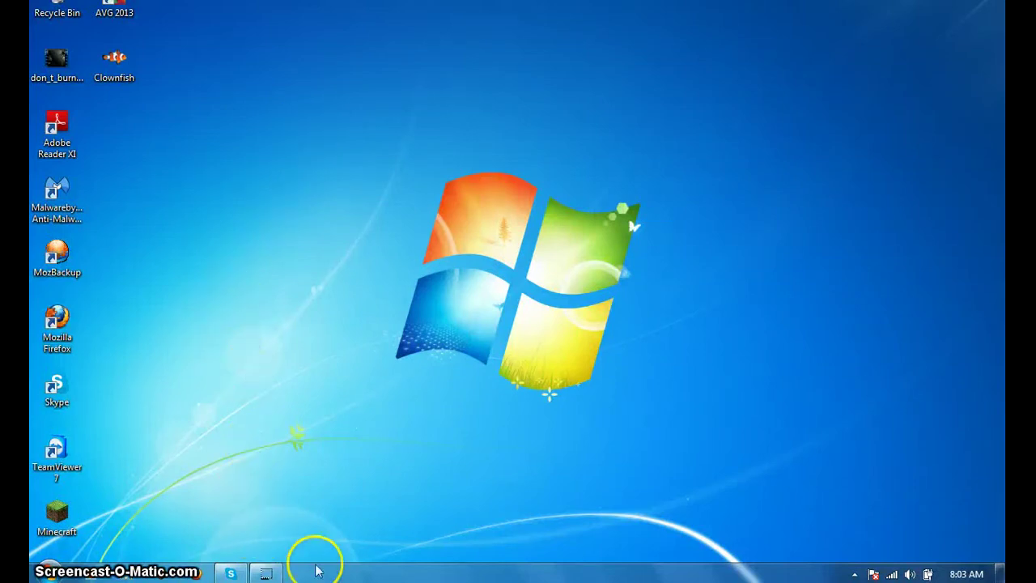
- Open the Minecraft launcher and move its window slightly higher on the desktop
left_click_drag(363, 112, 654, 431)
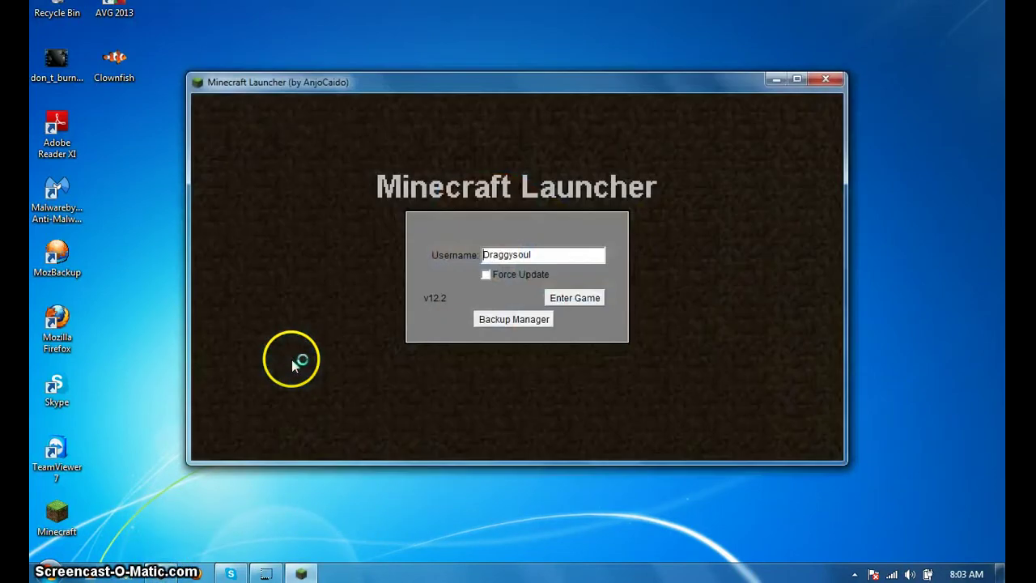
left_click_drag(339, 87, 340, 69)
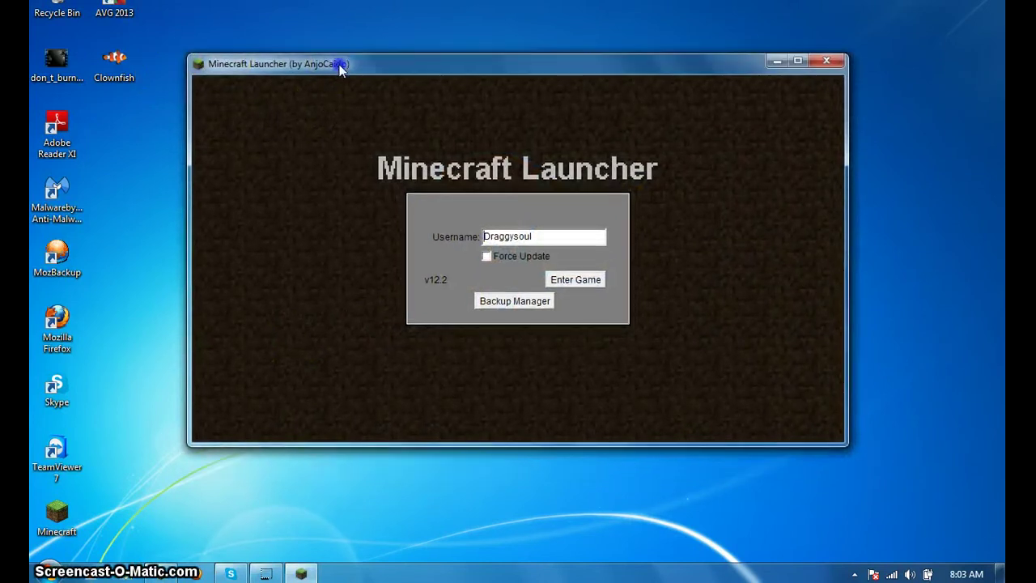
right_click(416, 569)
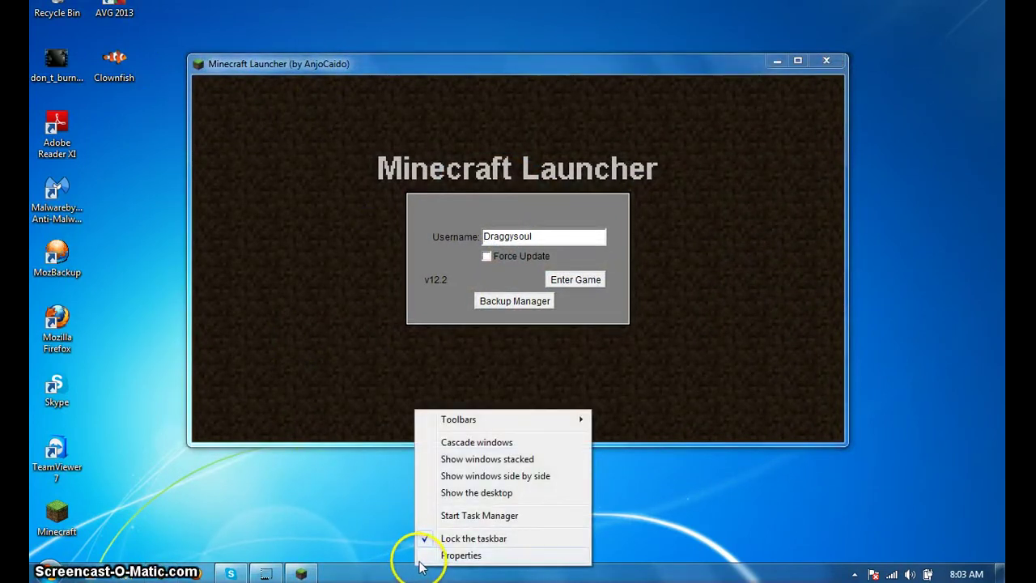
left_click(421, 557)
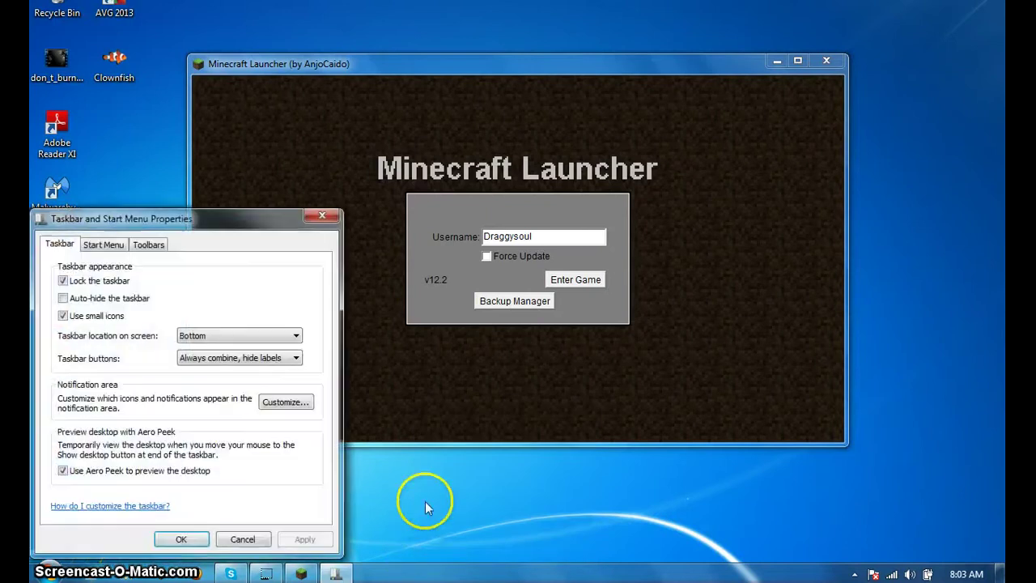
left_click(327, 219)
- Start Task Manager and go to the process behind the Minecraft Launcher task
right_click(444, 569)
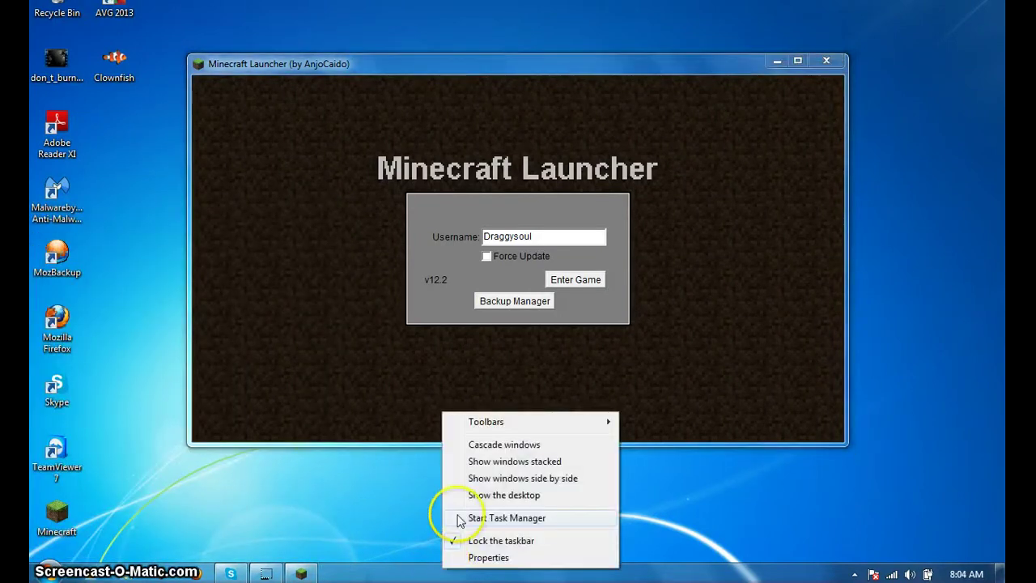
left_click(459, 520)
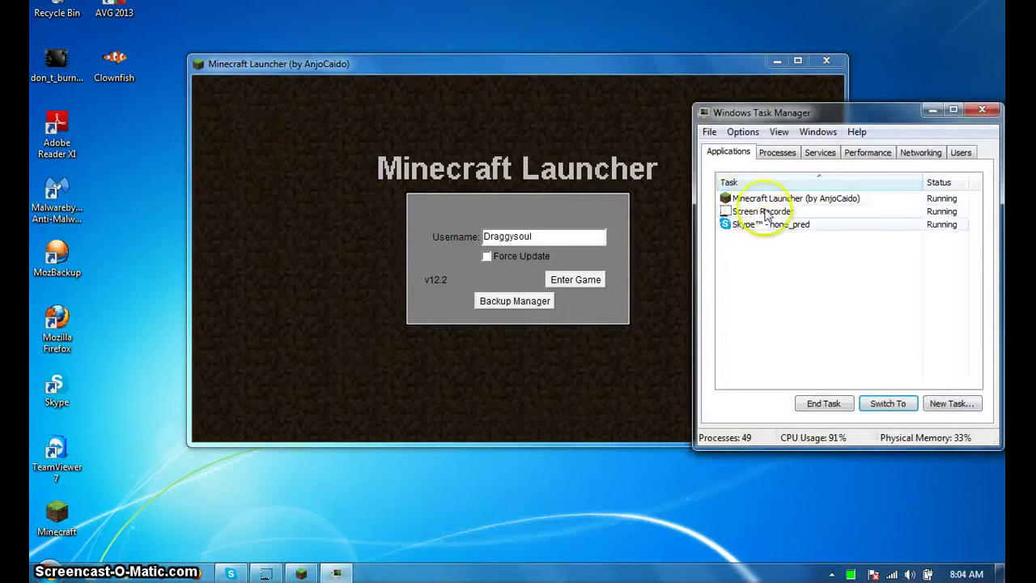
left_click(772, 200)
right_click(782, 201)
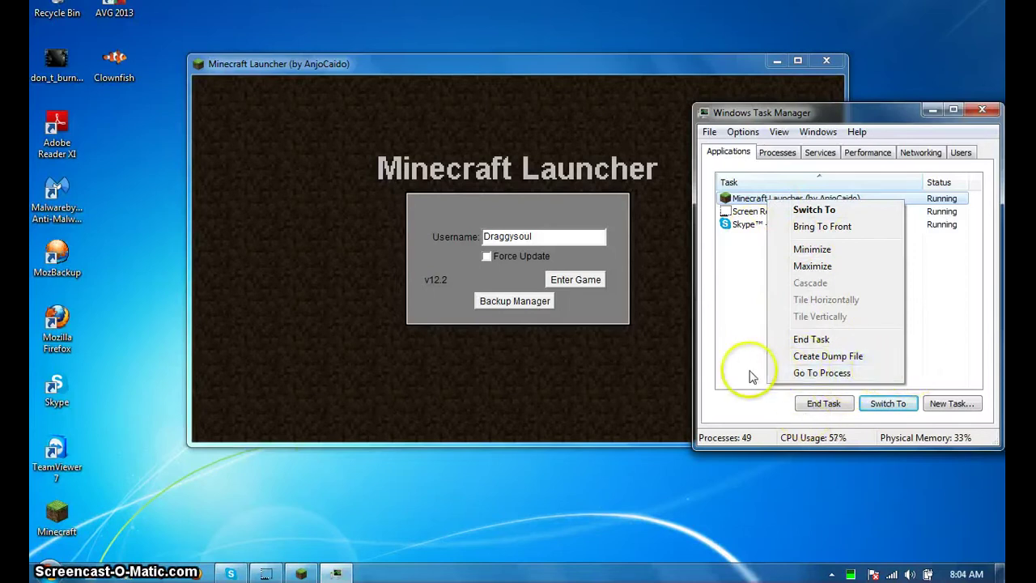
left_click(813, 372)
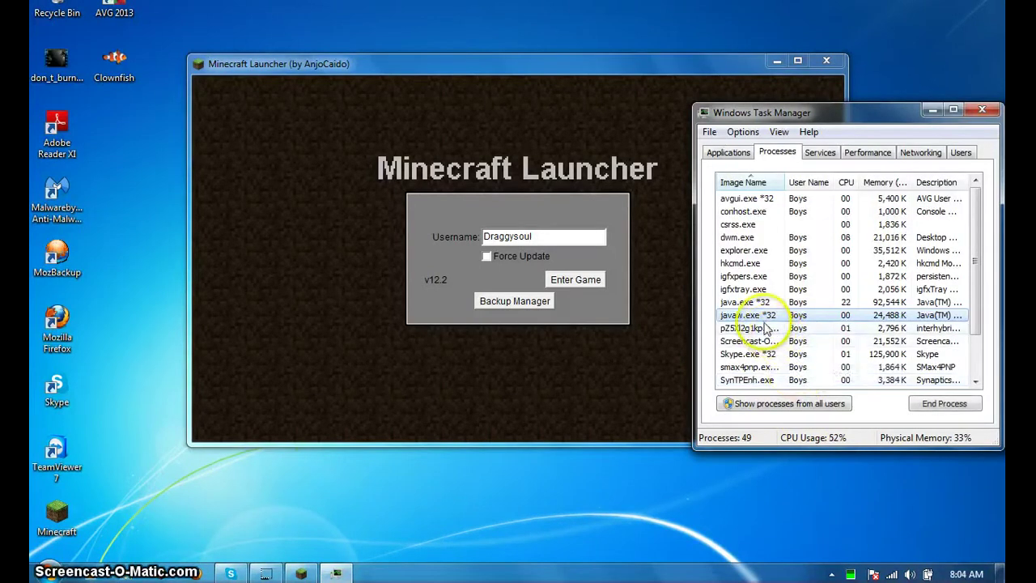
- Set the priority of the javaw.exe *32 process to High and confirm the change
right_click(770, 320)
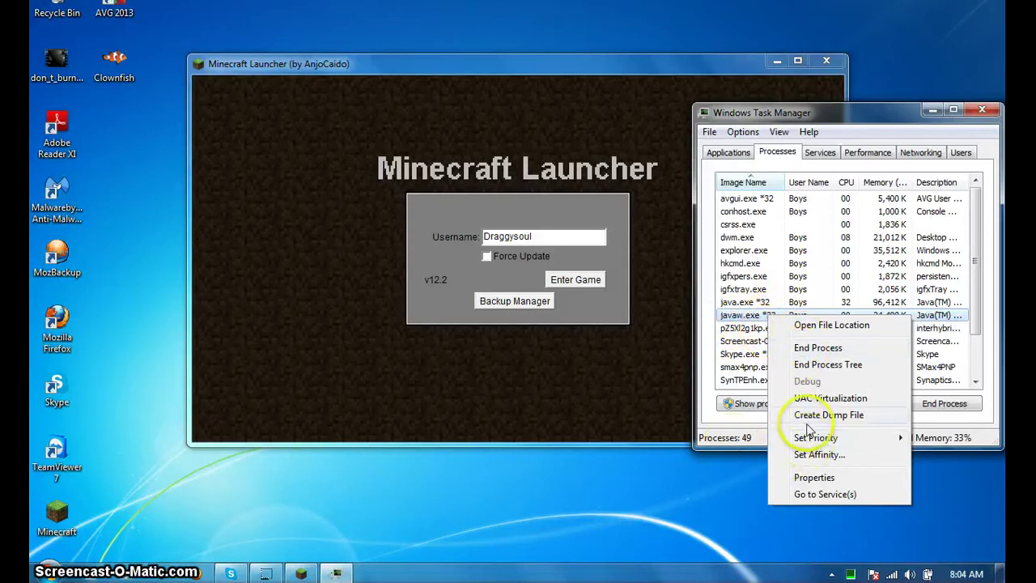
mouse_move(812, 439)
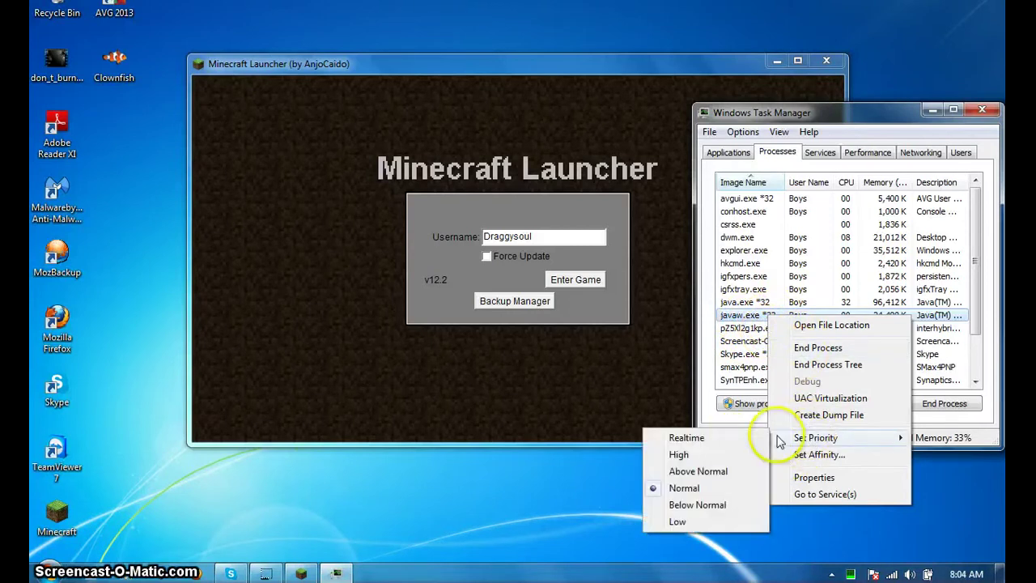
left_click(679, 454)
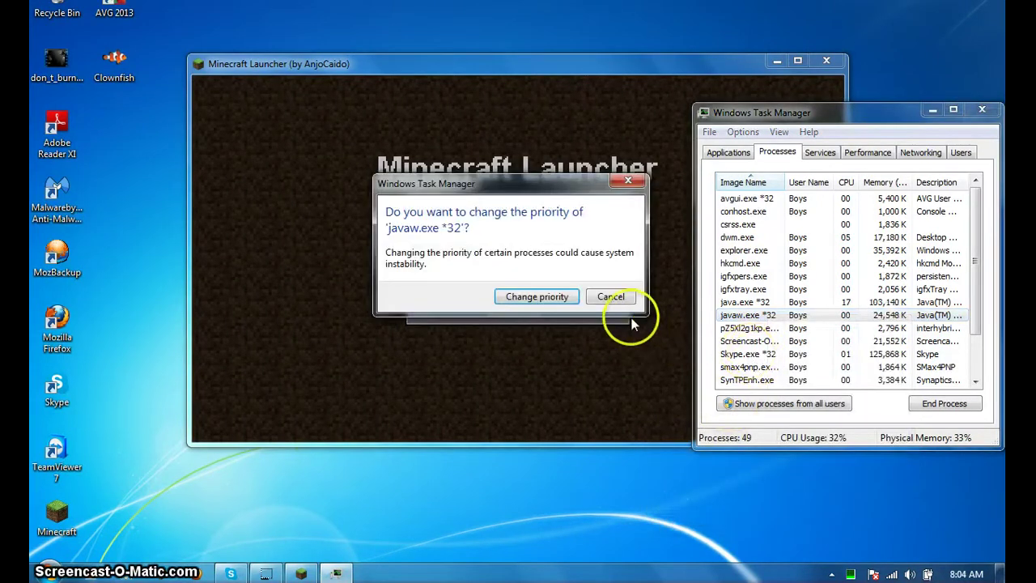
left_click(547, 296)
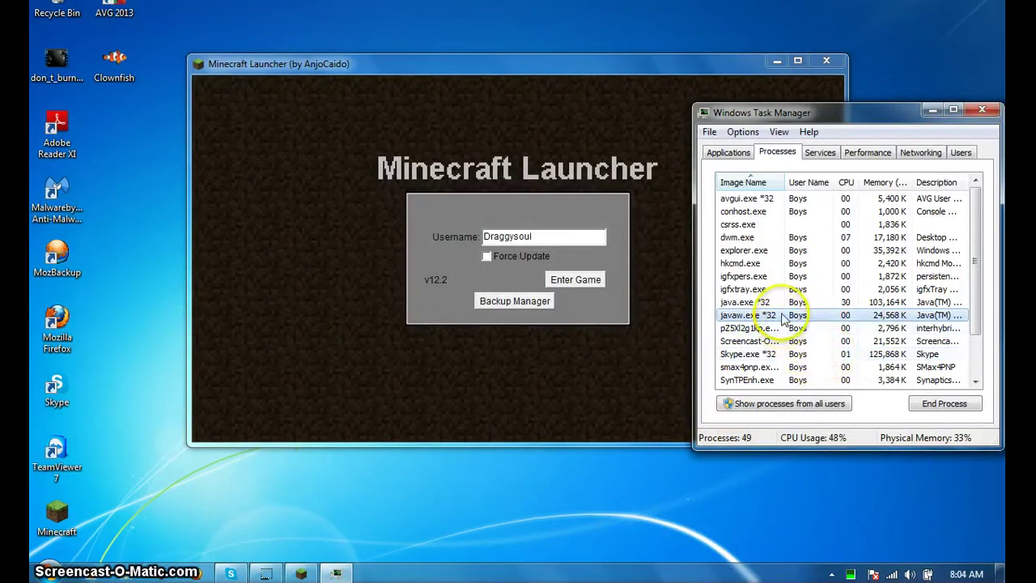
- Set the processor affinity of javaw.exe *32 to CPU 0 and close Task Manager
right_click(780, 314)
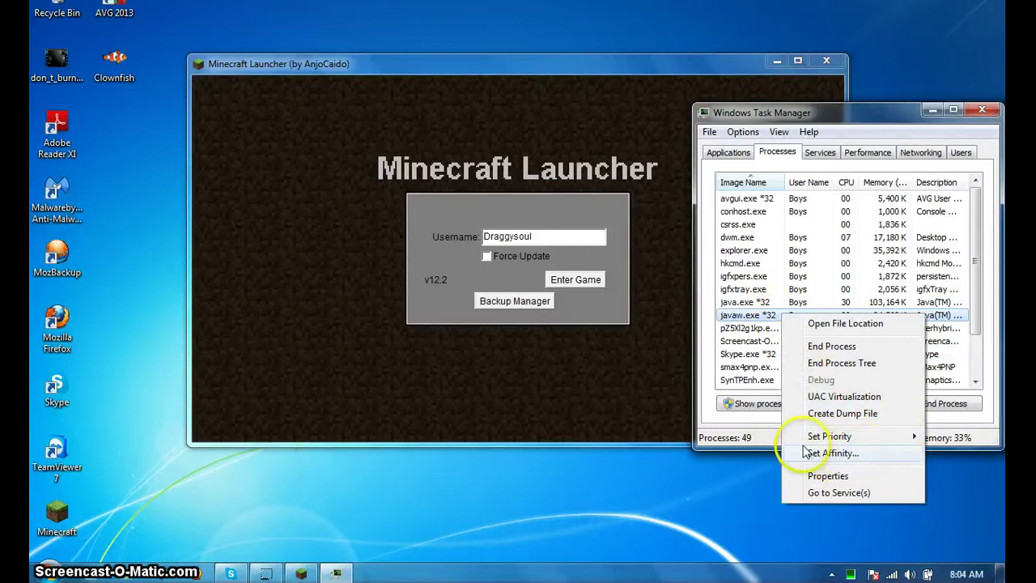
left_click(866, 456)
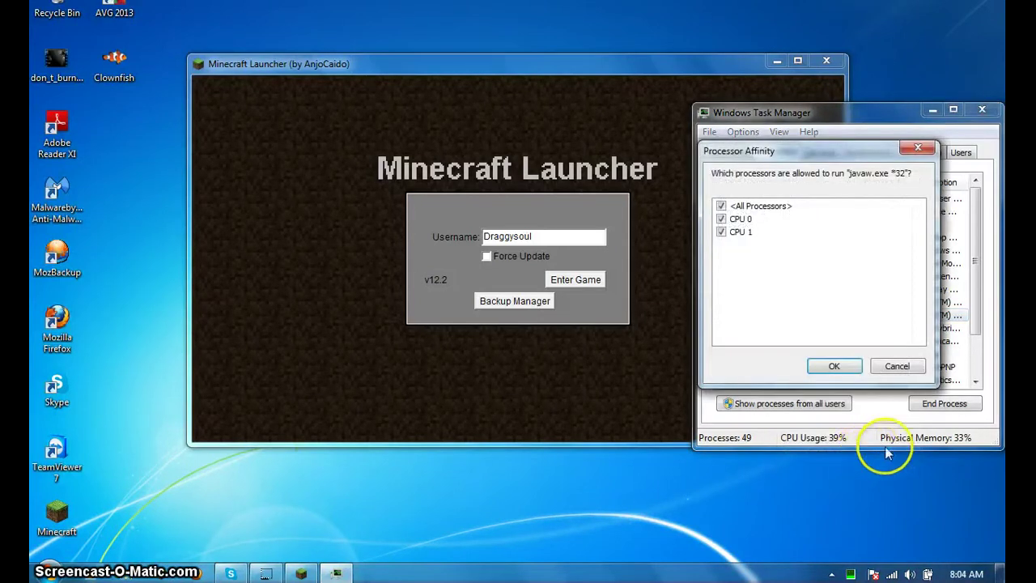
left_click_drag(789, 167, 642, 139)
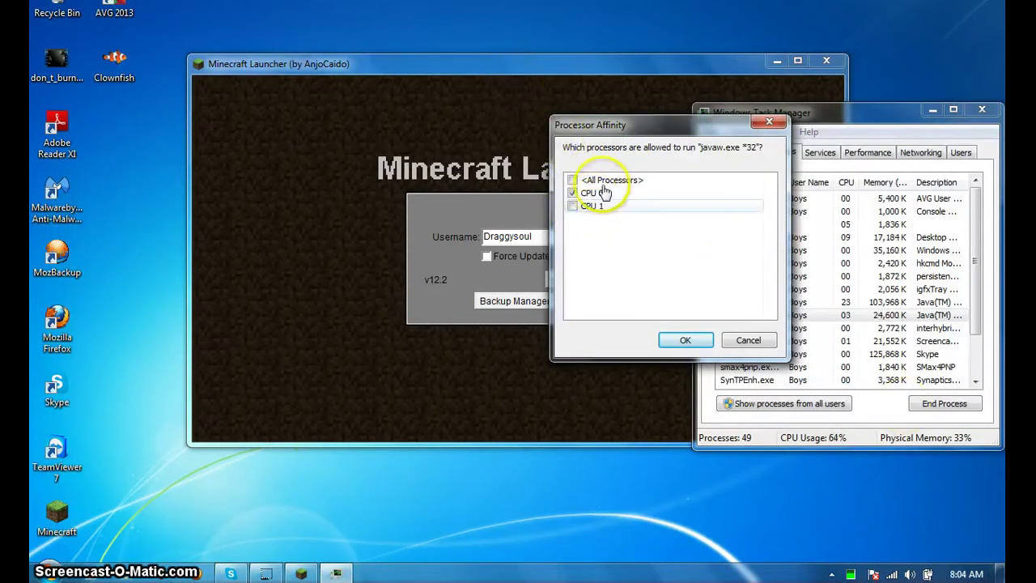
left_click(679, 341)
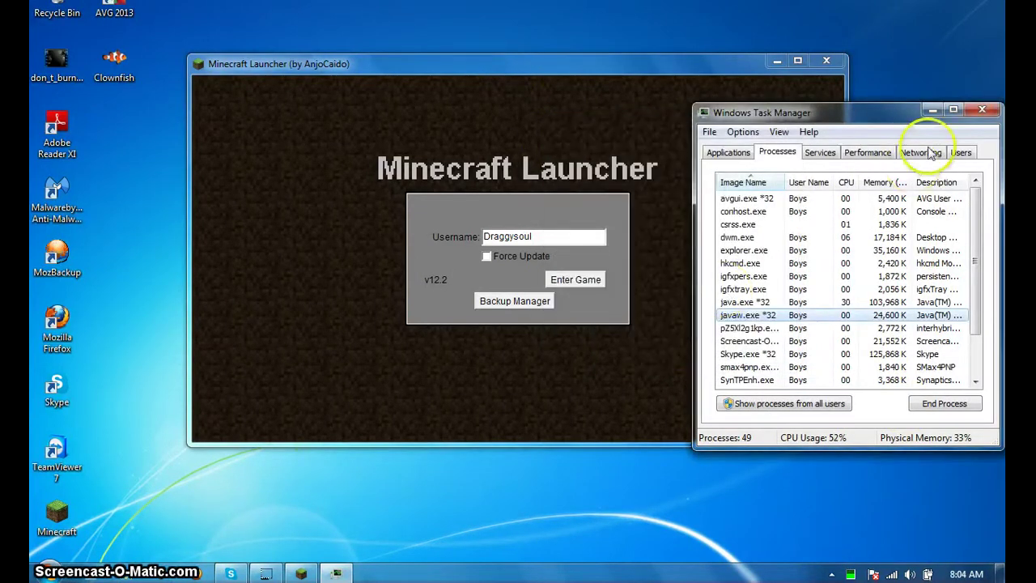
left_click(982, 109)
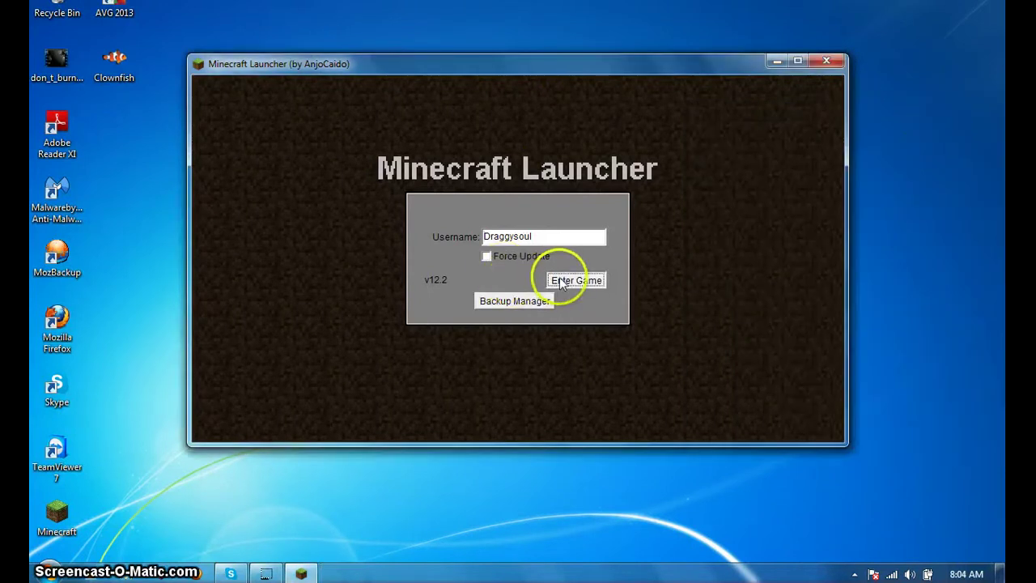
- Enter the game from the launcher and bring up the singleplayer world list in a maximized window
left_click(569, 279)
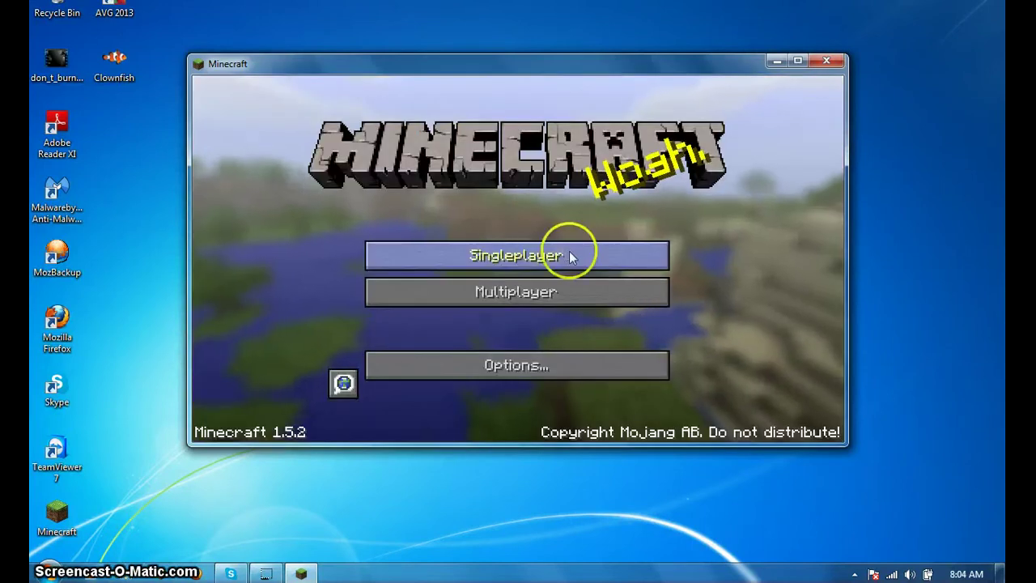
left_click(555, 364)
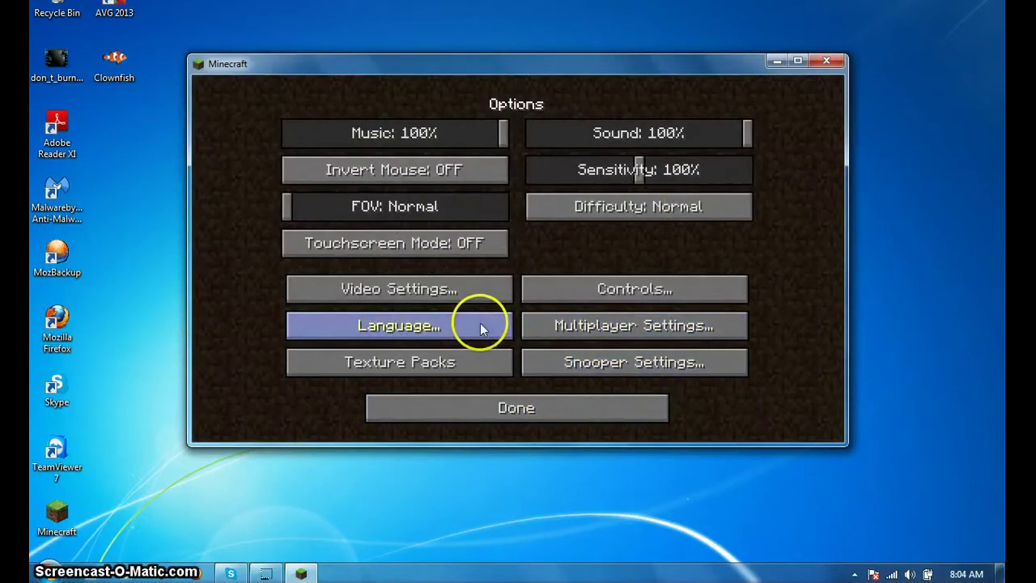
left_click(607, 420)
left_click(546, 254)
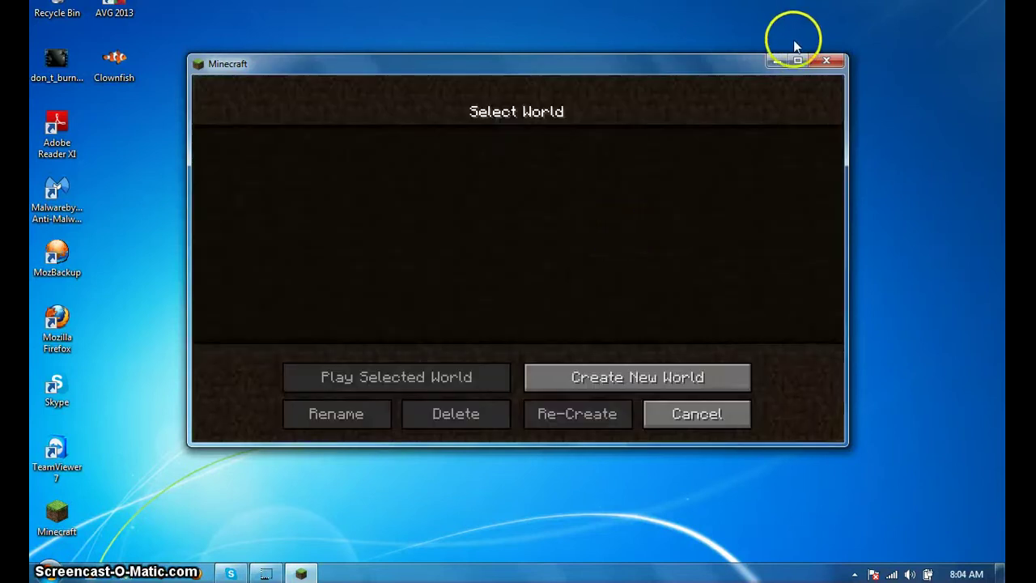
left_click(797, 61)
left_click(675, 445)
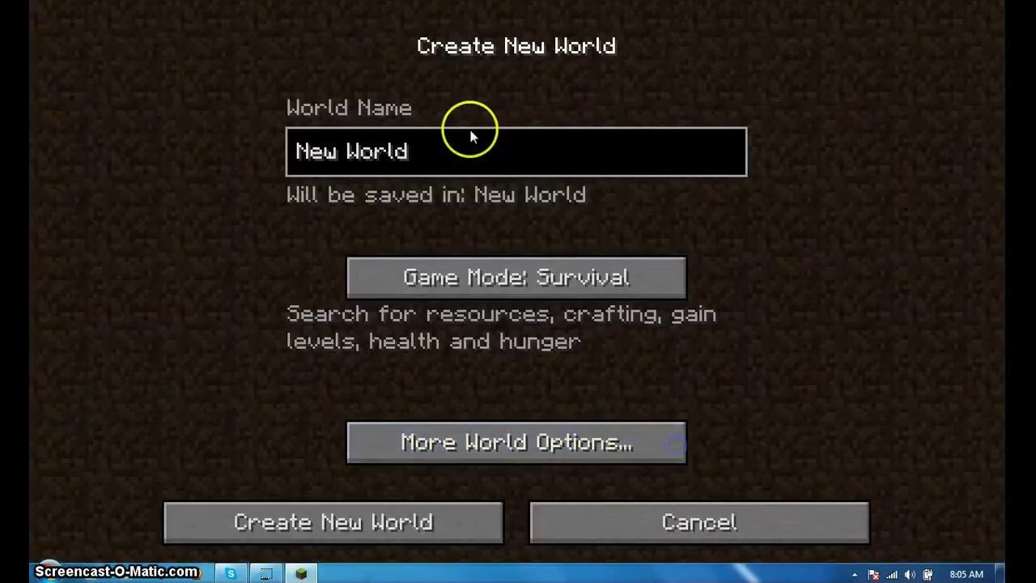
key("BackSpace")
key("BackSpace")
key("BackSpace")
key("BackSpace")
key("BackSpace")
key("BackSpace")
key("BackSpace")
key("BackSpace")
key("BackSpace")
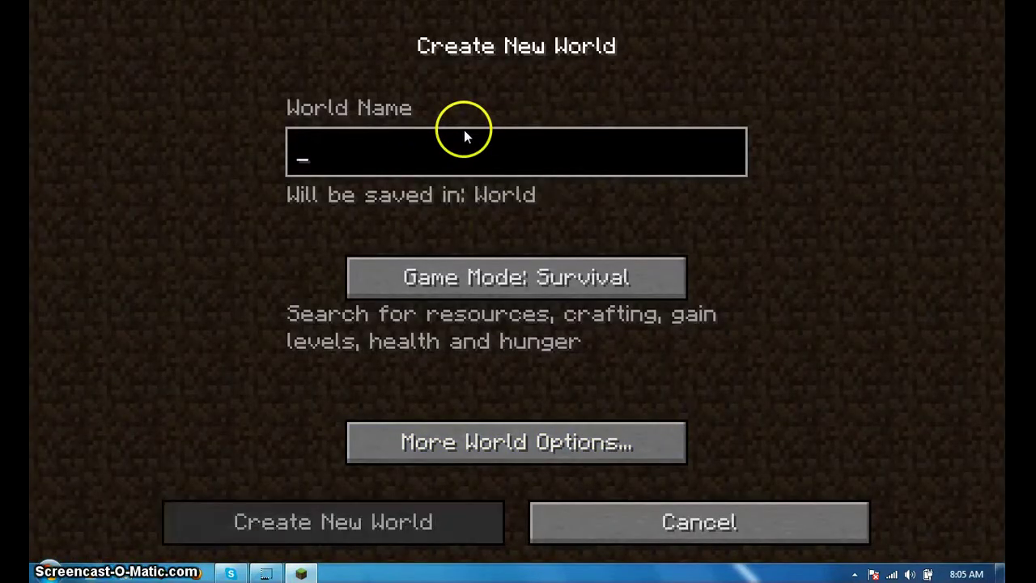
type("Youtubn")
key("BackSpace")
type("e")
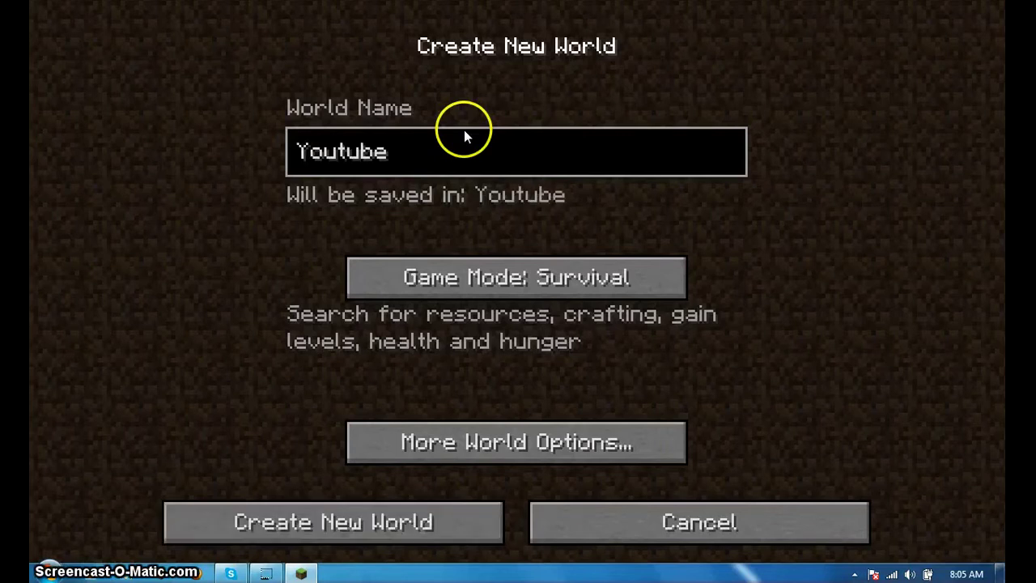
left_click(540, 525)
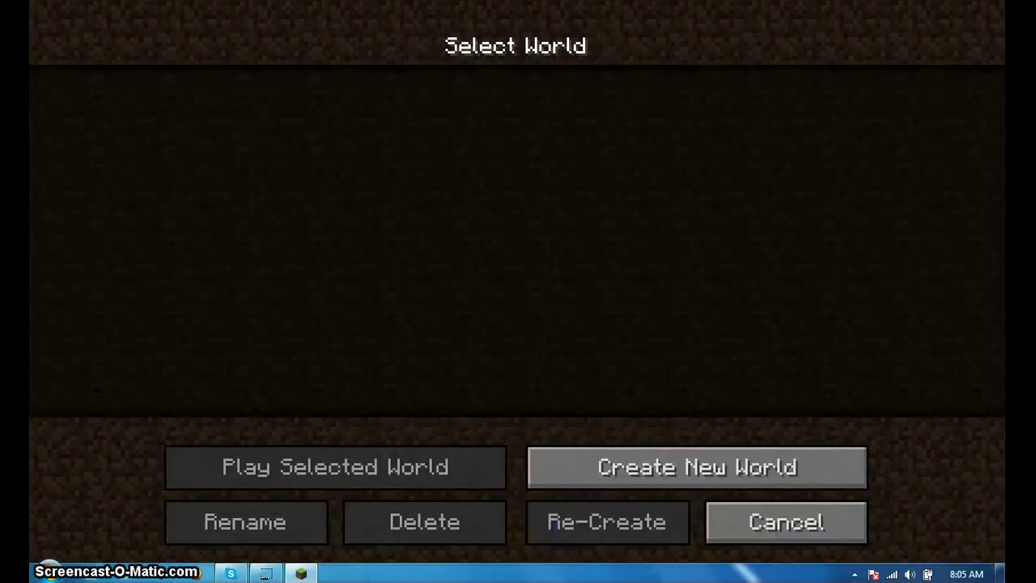
- Create a new Survival world named Youtube
left_click(603, 467)
key("BackSpace")
key("BackSpace")
key("BackSpace")
key("BackSpace")
key("BackSpace")
key("BackSpace")
key("BackSpace")
key("BackSpace")
key("BackSpace")
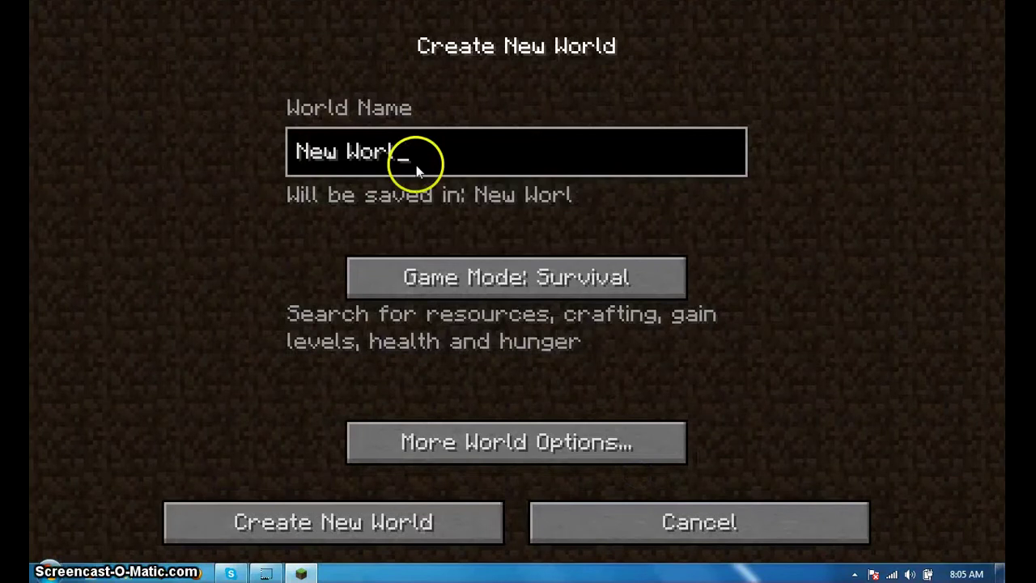
type("Youtube")
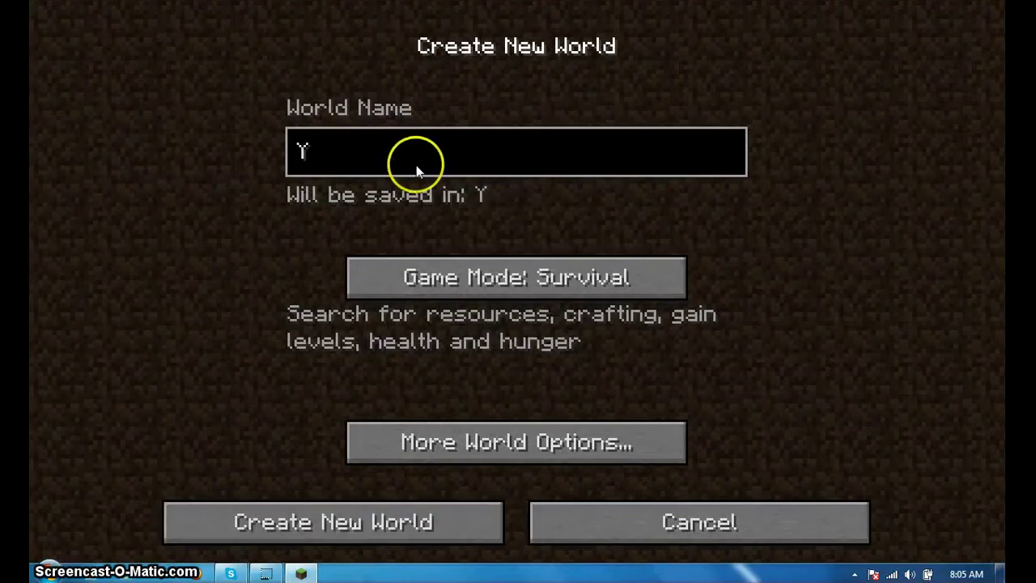
left_click(404, 537)
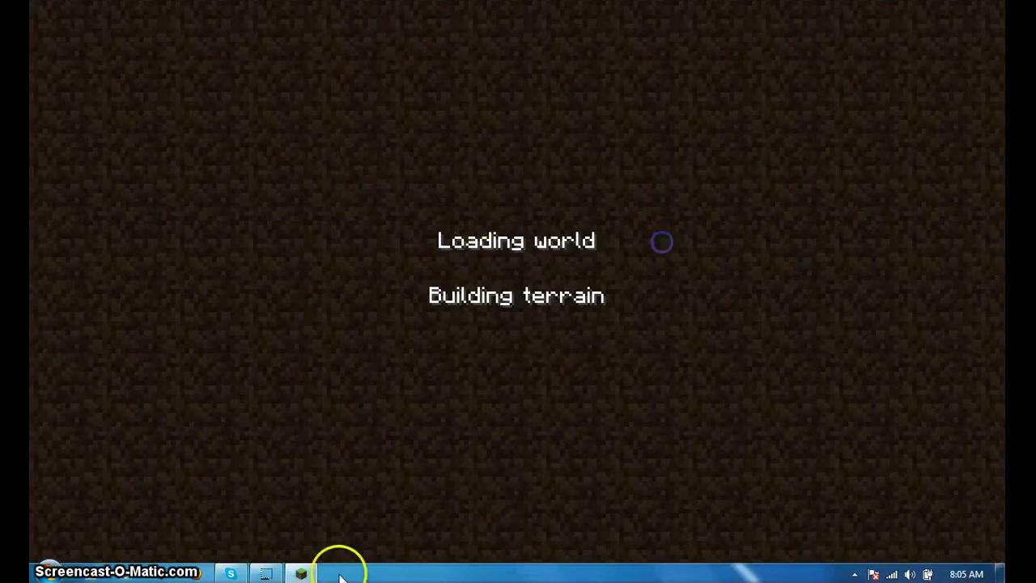
key("super")
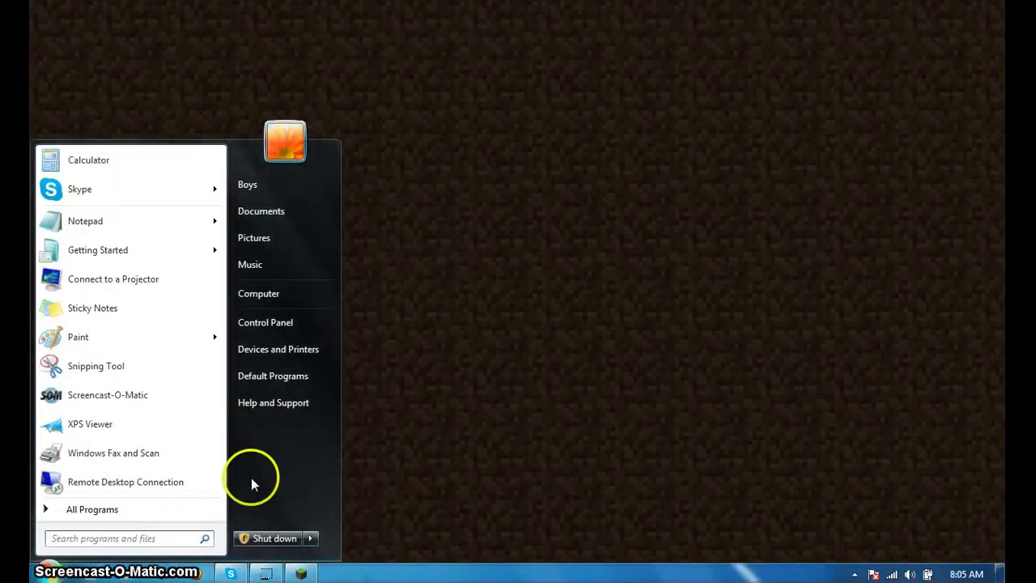
left_click(791, 223)
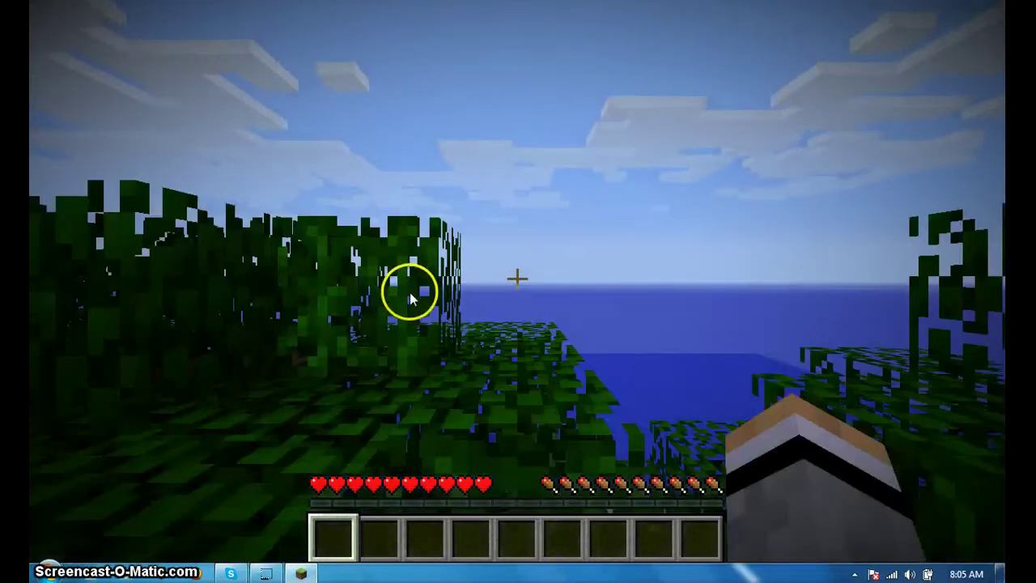
- Look around the new world, check the frame rate in the debug overlay and hide the overlay again
left_click(473, 268)
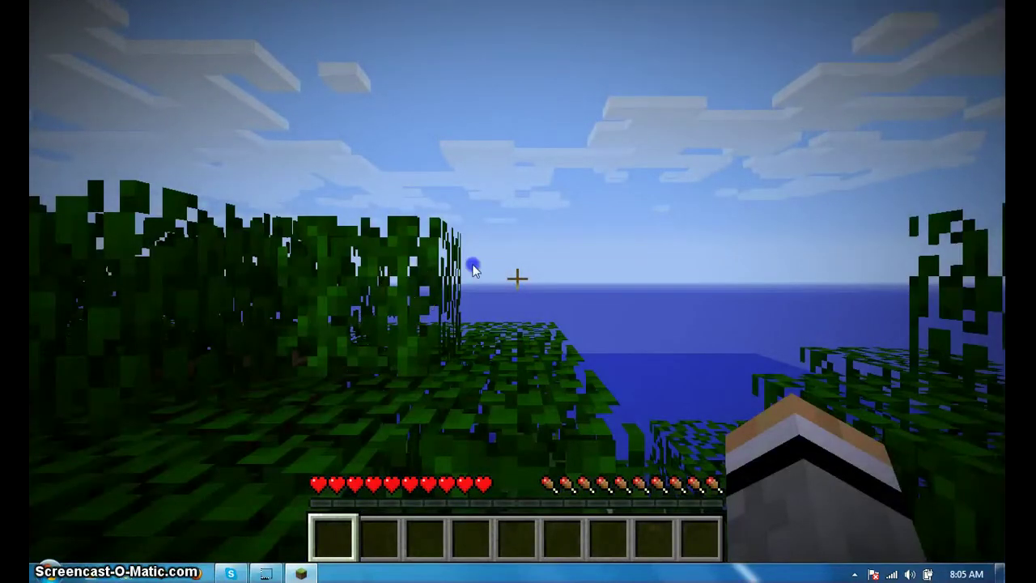
left_click(518, 277)
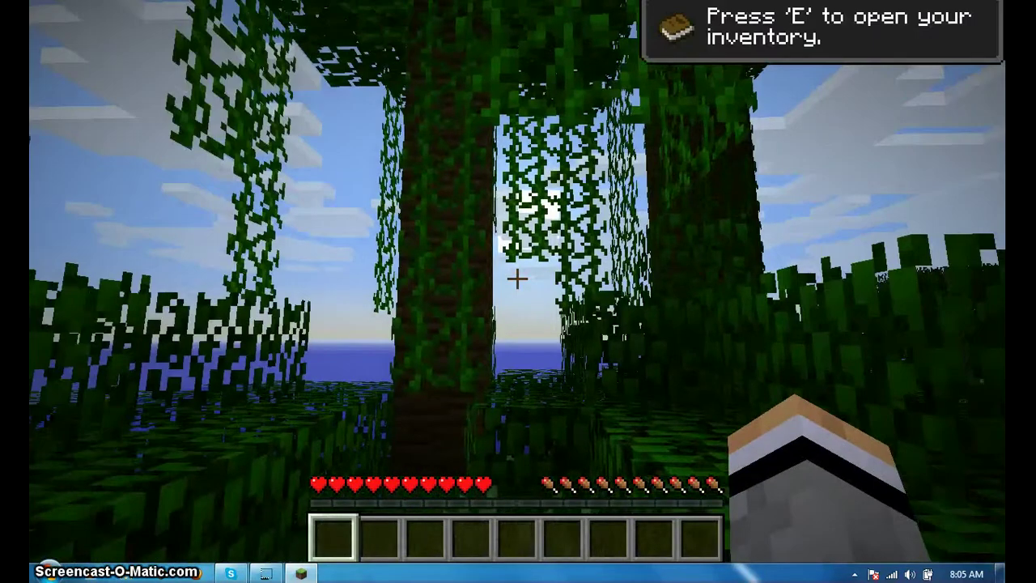
key("F3")
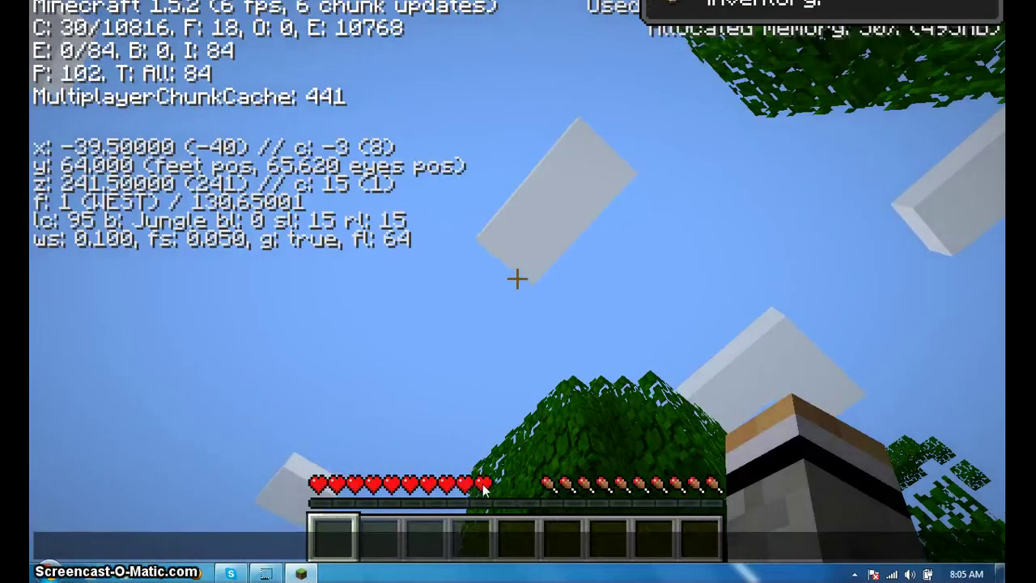
left_click(518, 278)
key("F3")
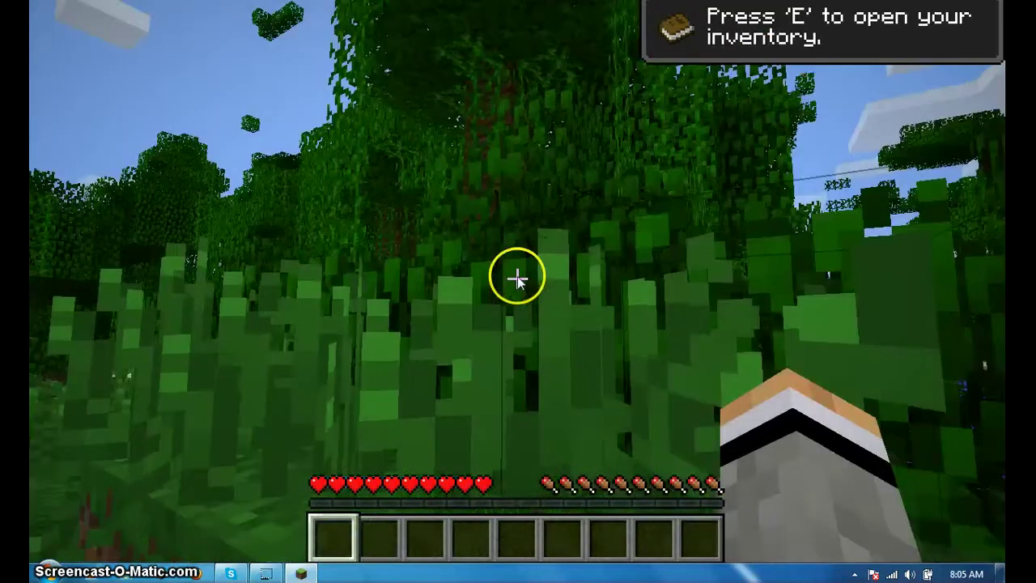
- Pause the game and set the field of view to Quake Pro in the game options
key("Escape")
left_click(426, 338)
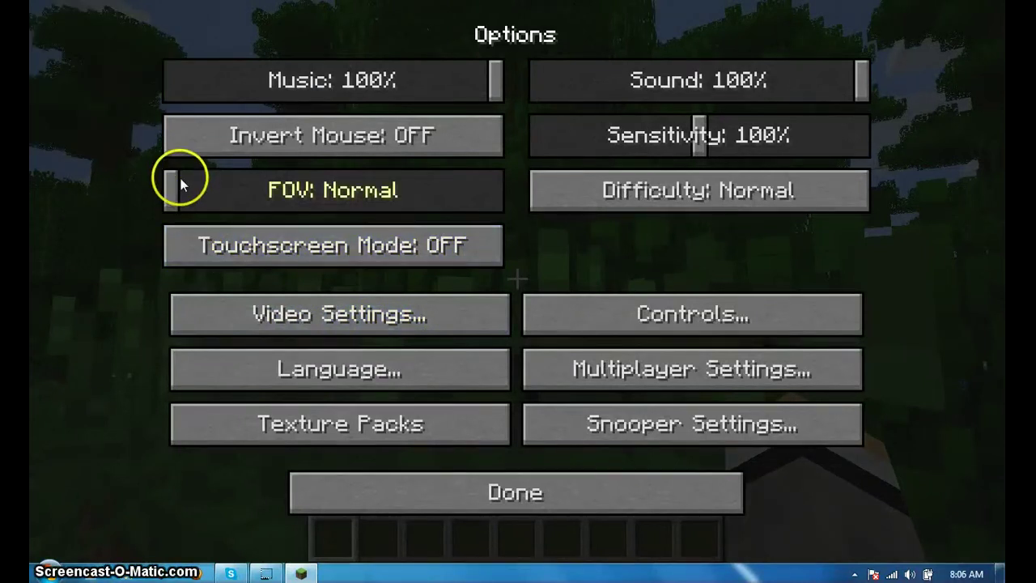
left_click_drag(179, 186, 504, 196)
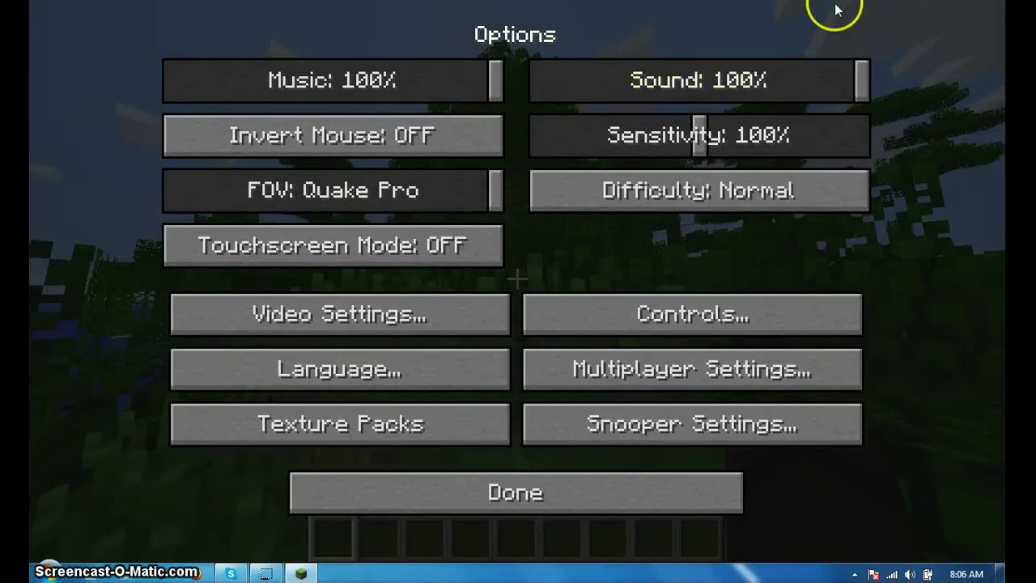
- Lower the mouse sensitivity to 69% and set the video options to Fast graphics, Tiny render distance, Max FPS performance and Advanced OpenGL on
left_click_drag(698, 132, 650, 138)
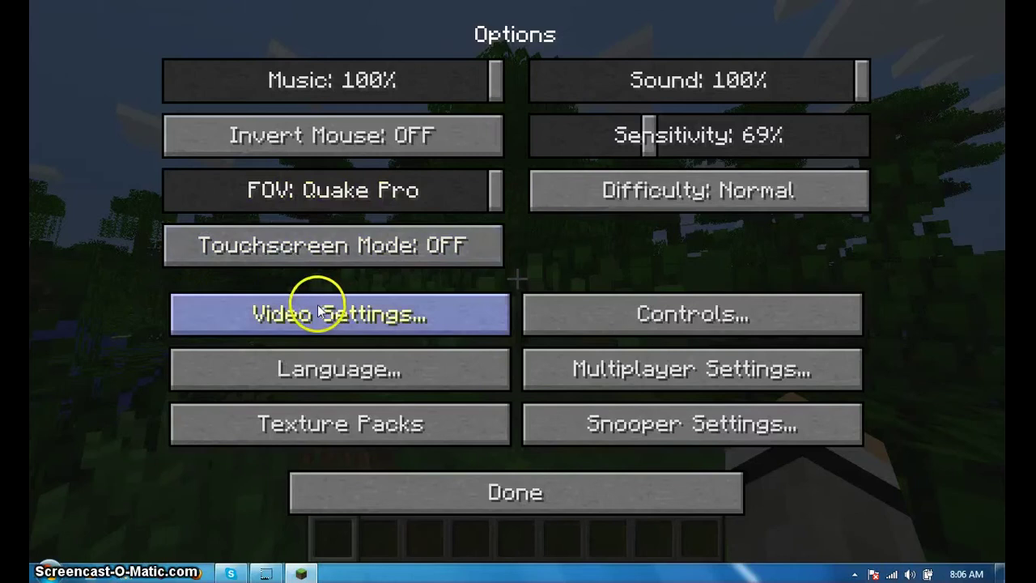
left_click(271, 297)
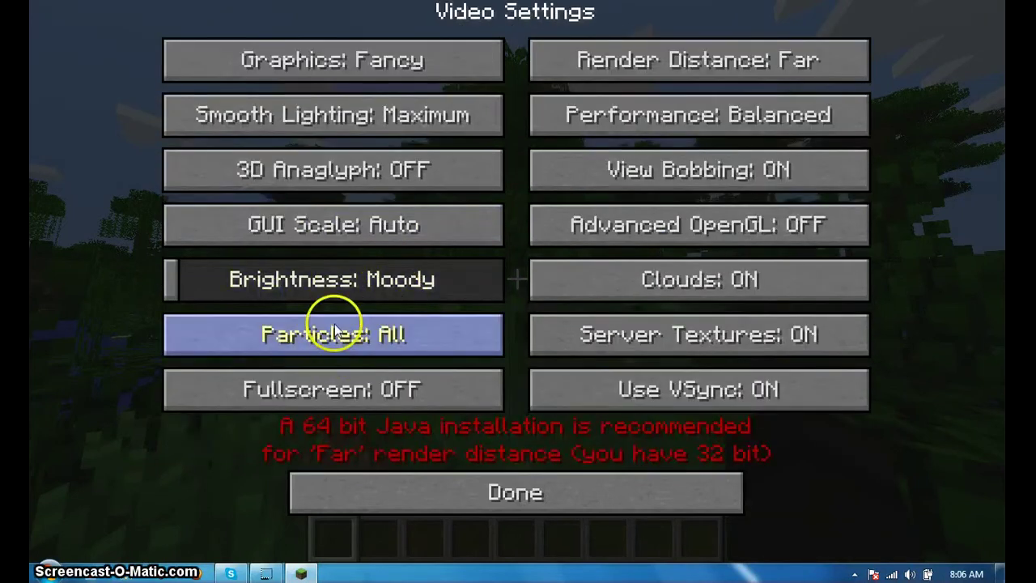
left_click(281, 63)
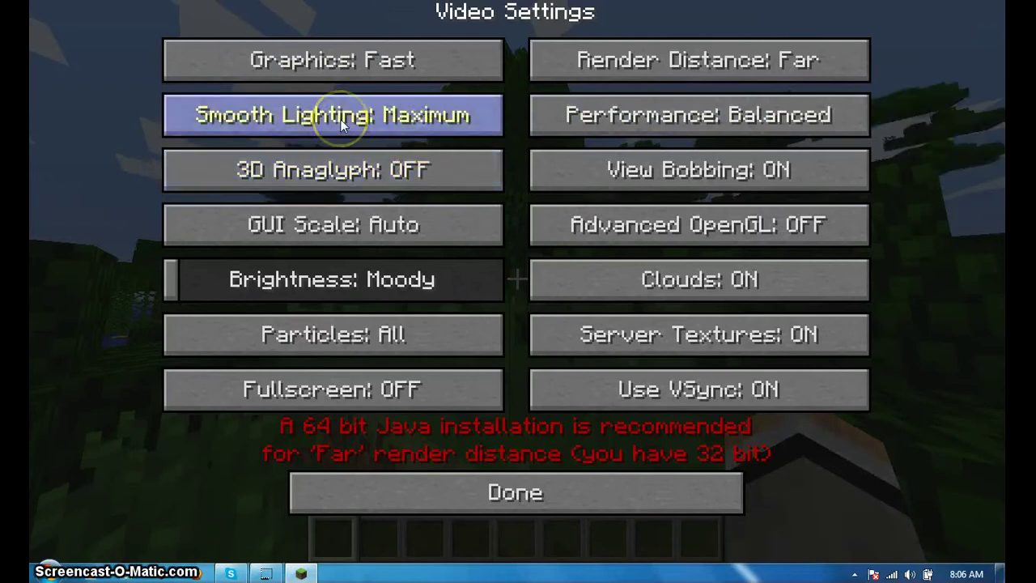
left_click(694, 61)
left_click(695, 60)
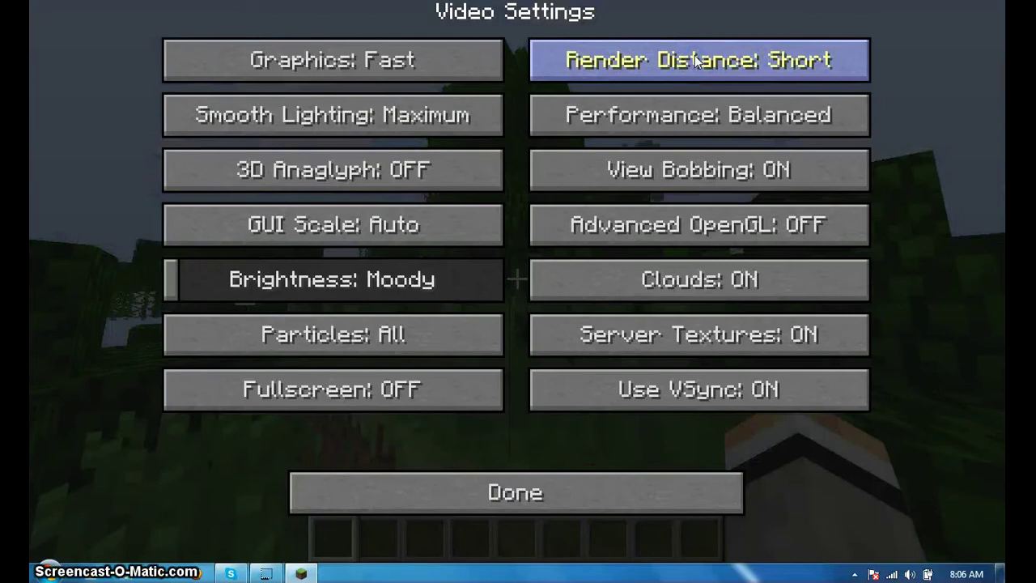
left_click(694, 61)
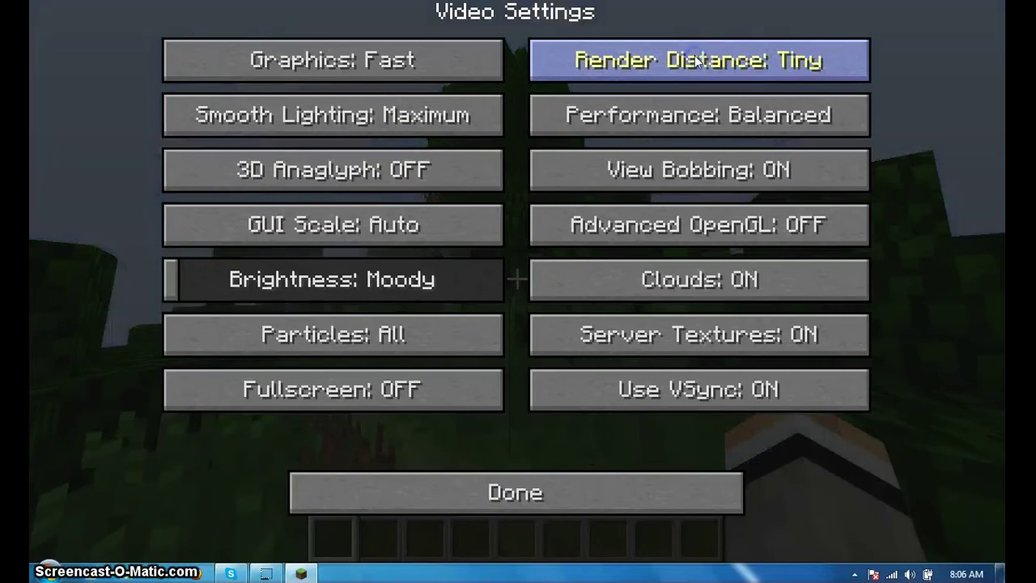
left_click(688, 104)
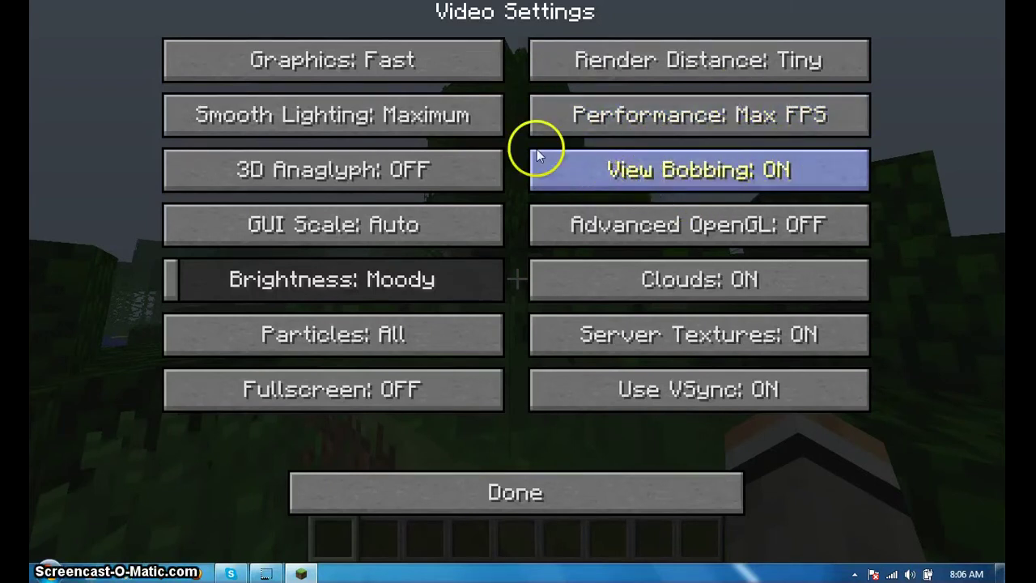
left_click(680, 227)
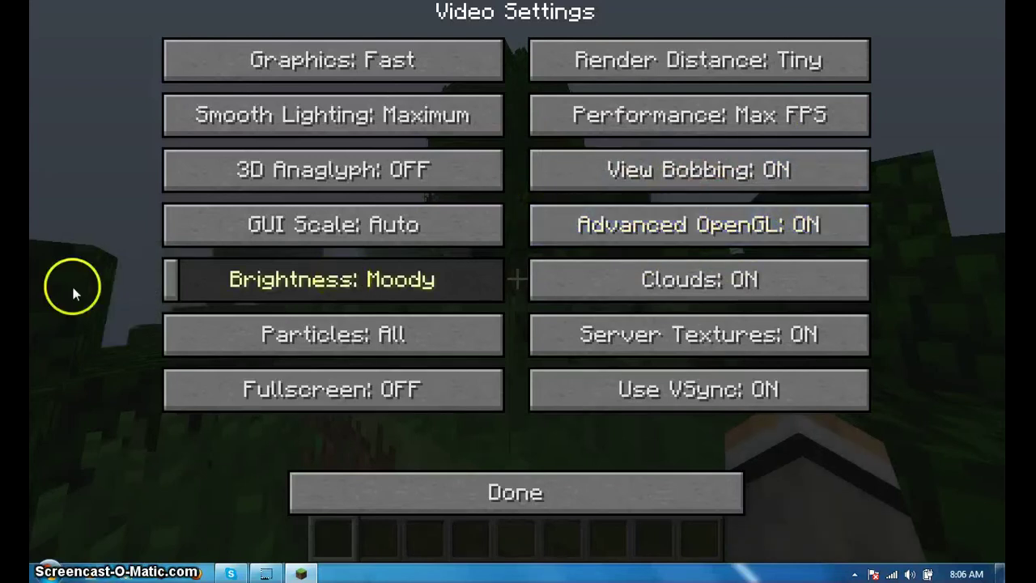
- Set the GUI scale to Normal and raise the brightness to Bright in the video settings
left_click_drag(251, 277, 394, 234)
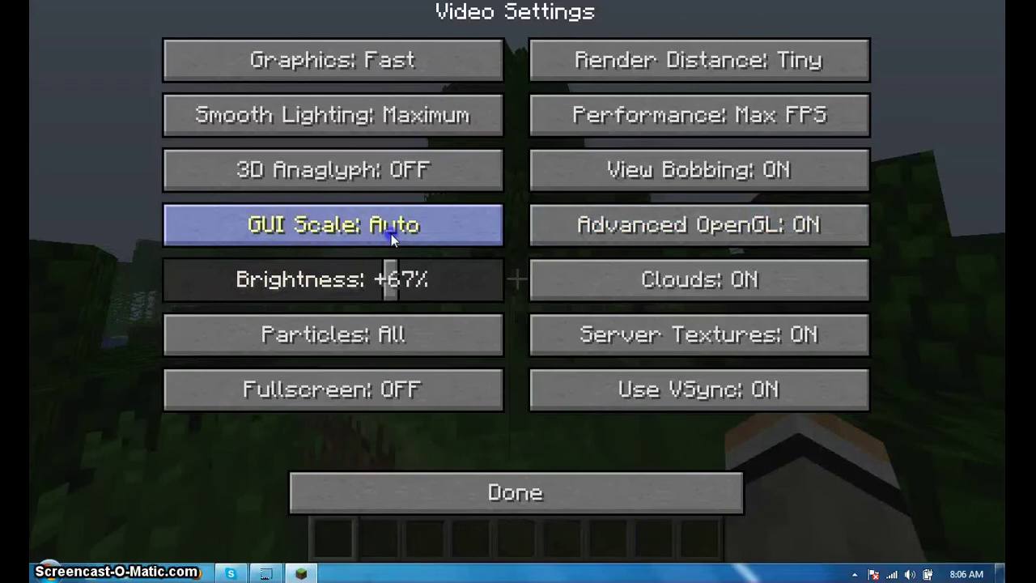
left_click(391, 234)
left_click(451, 125)
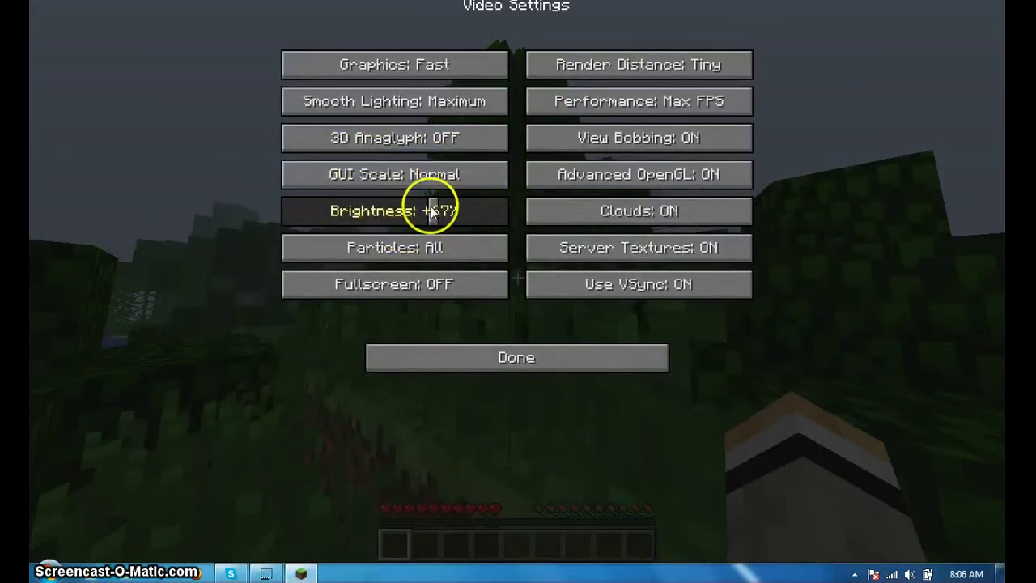
left_click_drag(429, 208, 631, 241)
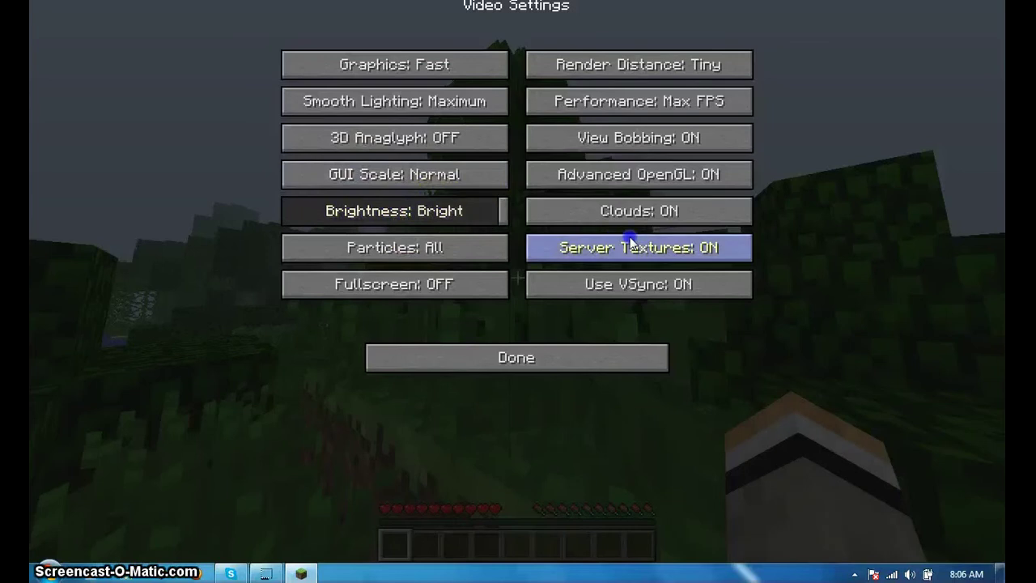
- Set particles to Minimal and turn off clouds, server textures and VSync in the video settings
left_click(403, 249)
left_click(403, 249)
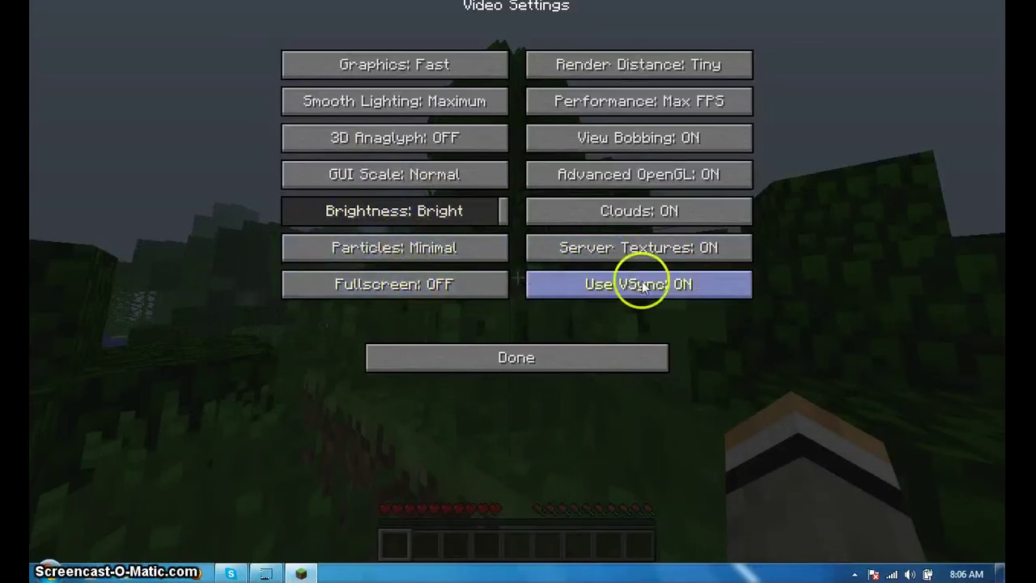
left_click(662, 244)
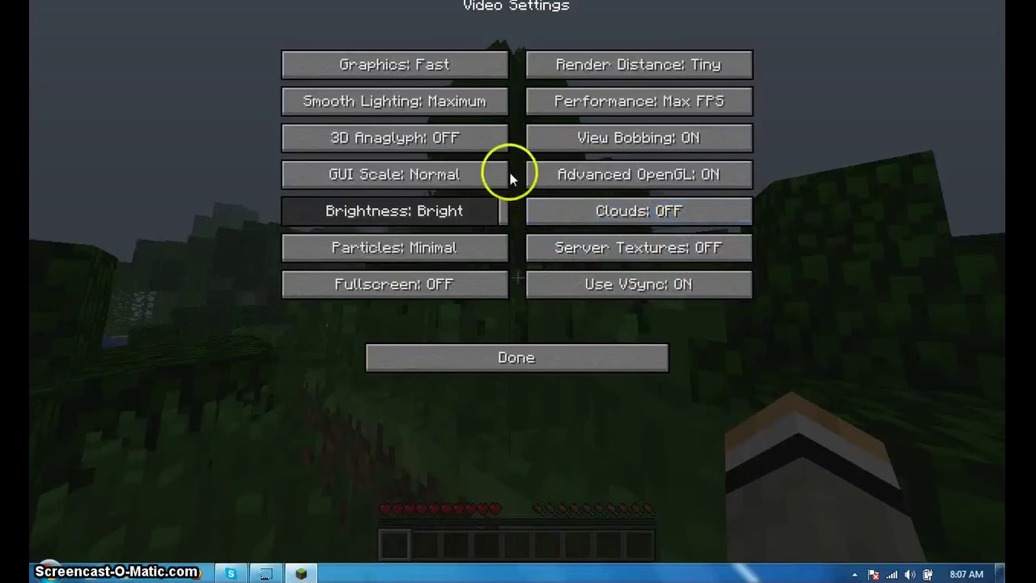
left_click(577, 290)
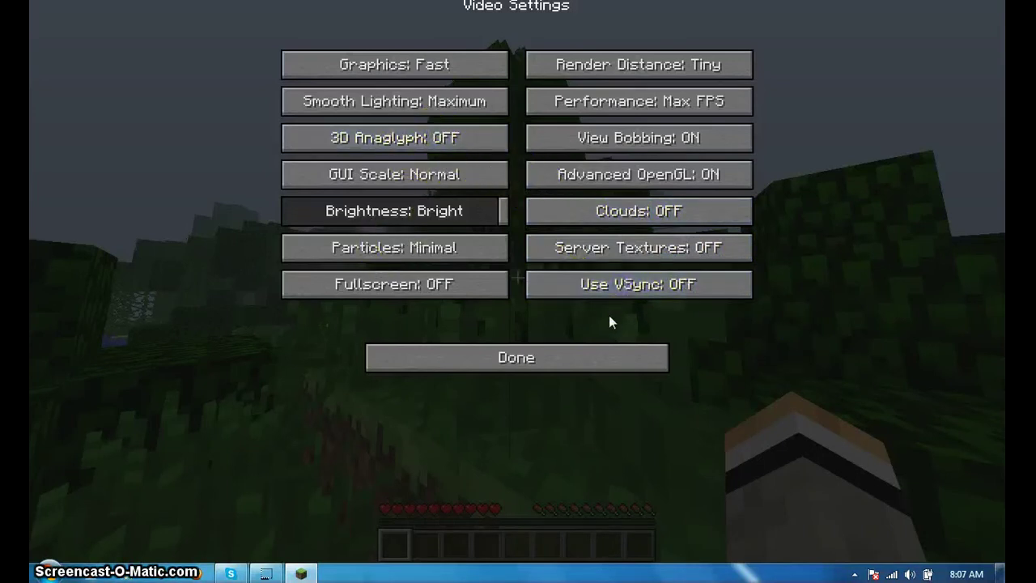
- Leave the settings, return to the game and check the frame rate in the debug overlay
left_click(568, 355)
left_click(568, 355)
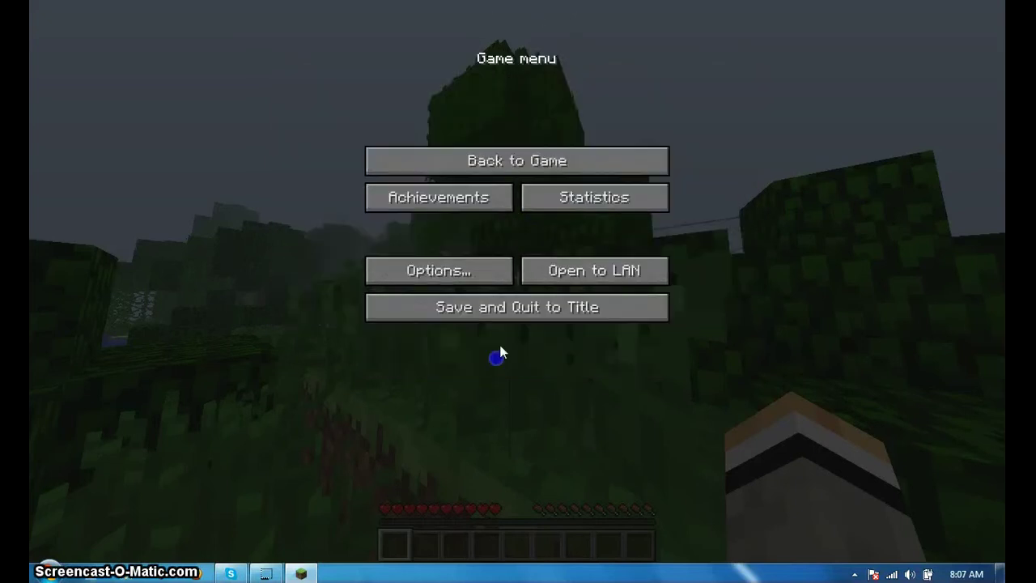
key("Escape")
key("F3")
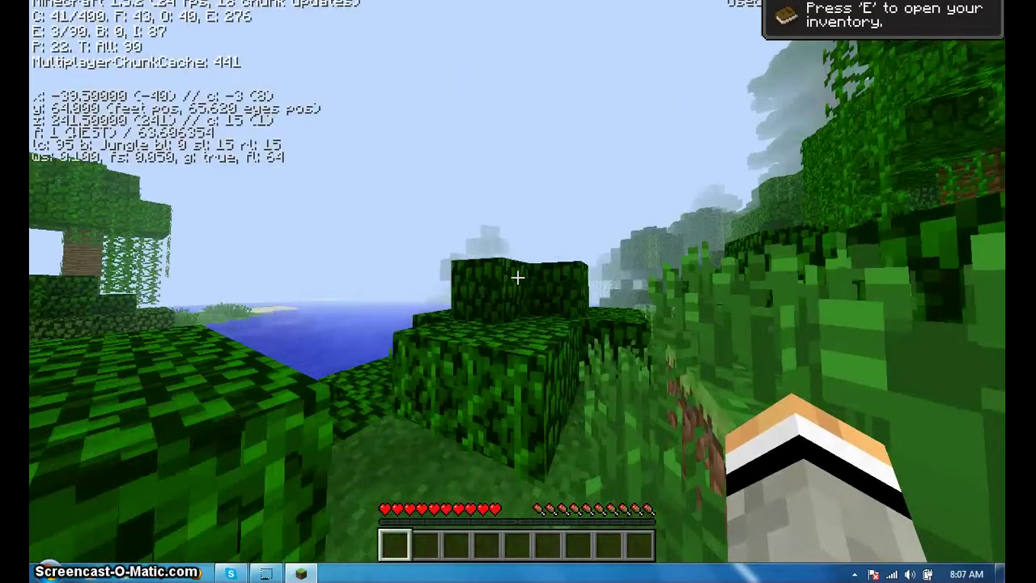
key("t")
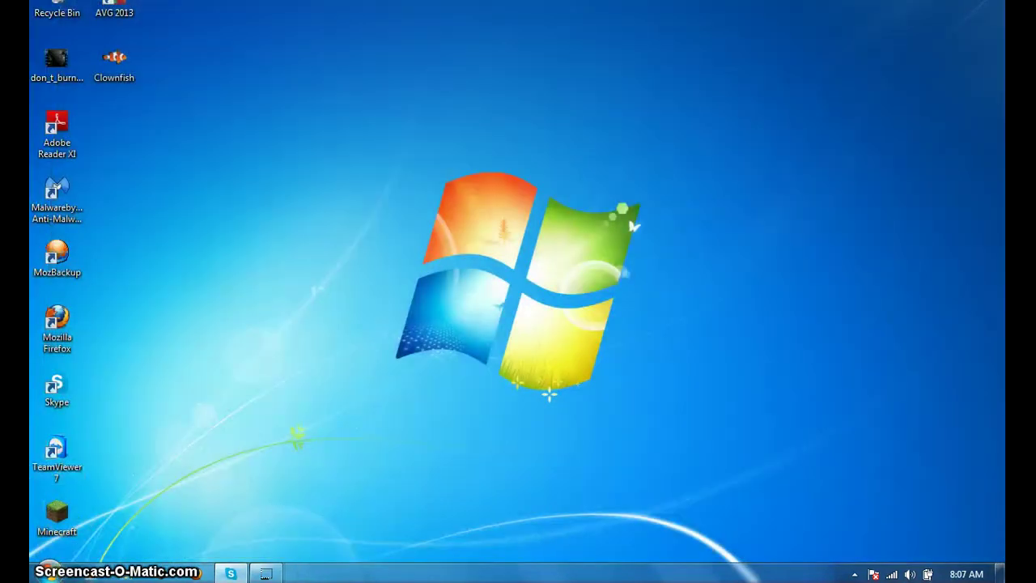
- Open the OptiFine_1.5.2_HD_U_D5 folder inside Downloads in Windows Explorer
left_click(120, 573)
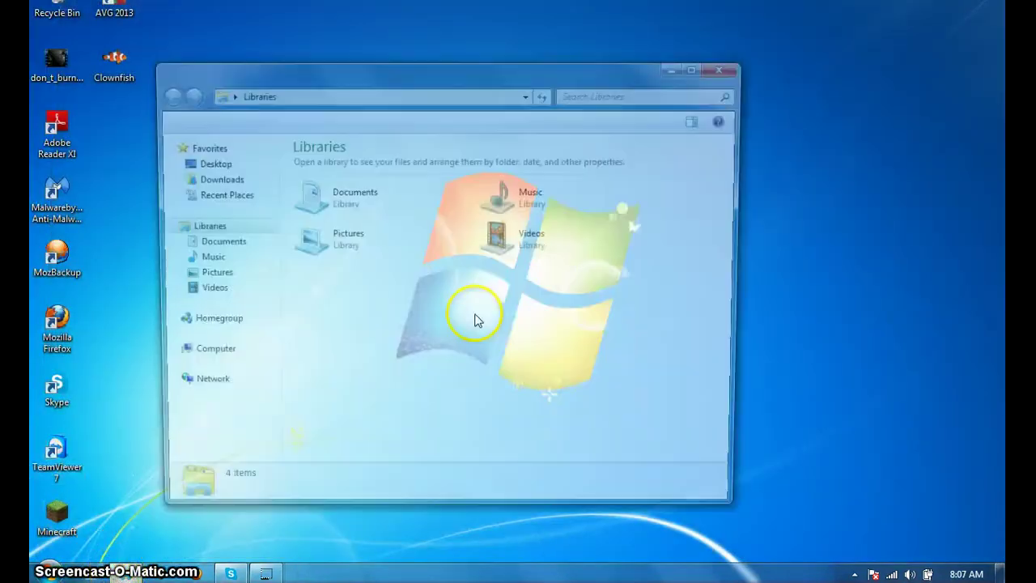
left_click(205, 182)
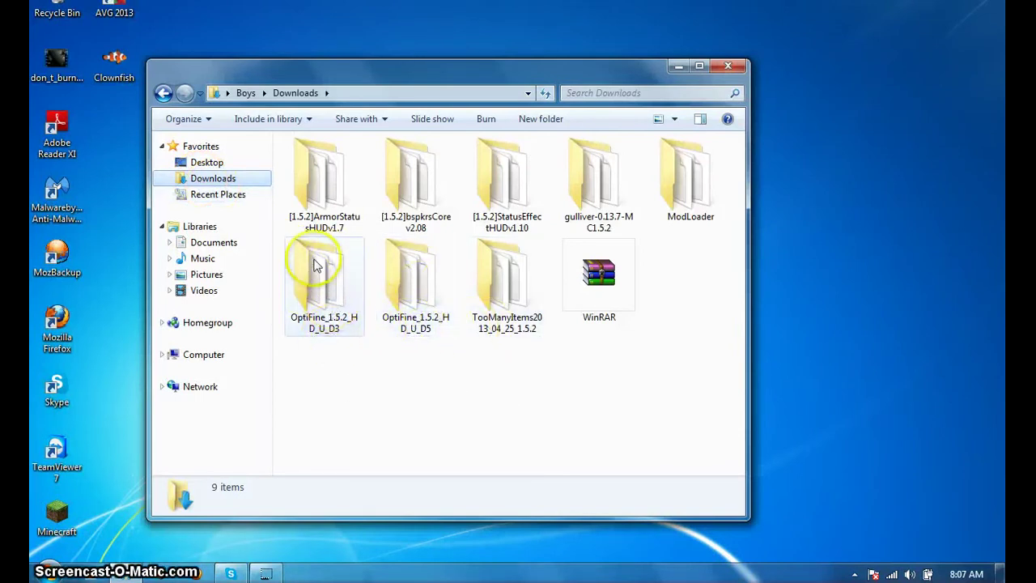
double_click(429, 272)
- Open appdata through the Run dialog and go to the bin folder of .minecraft inside Roaming
left_click(51, 571)
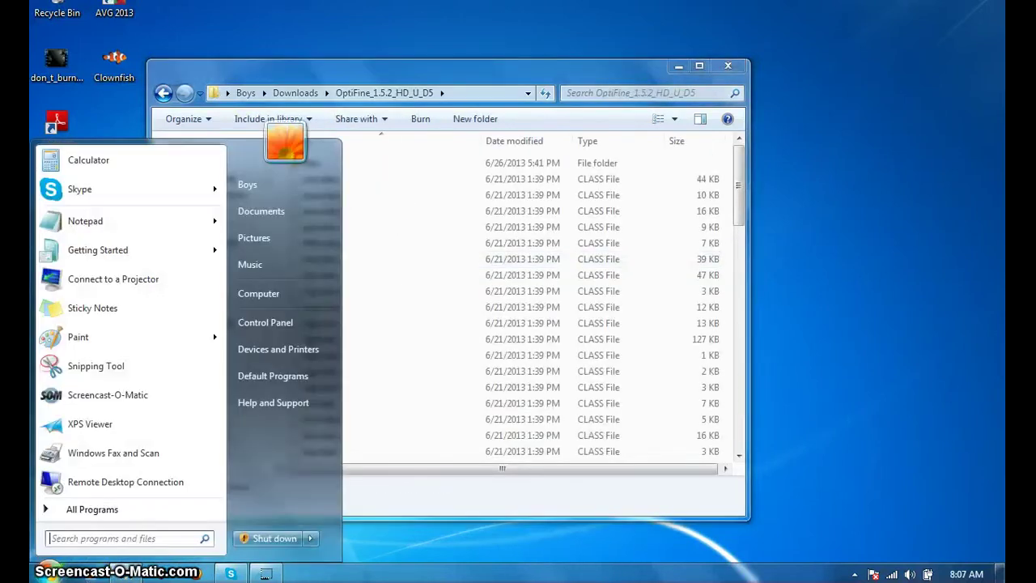
type("run")
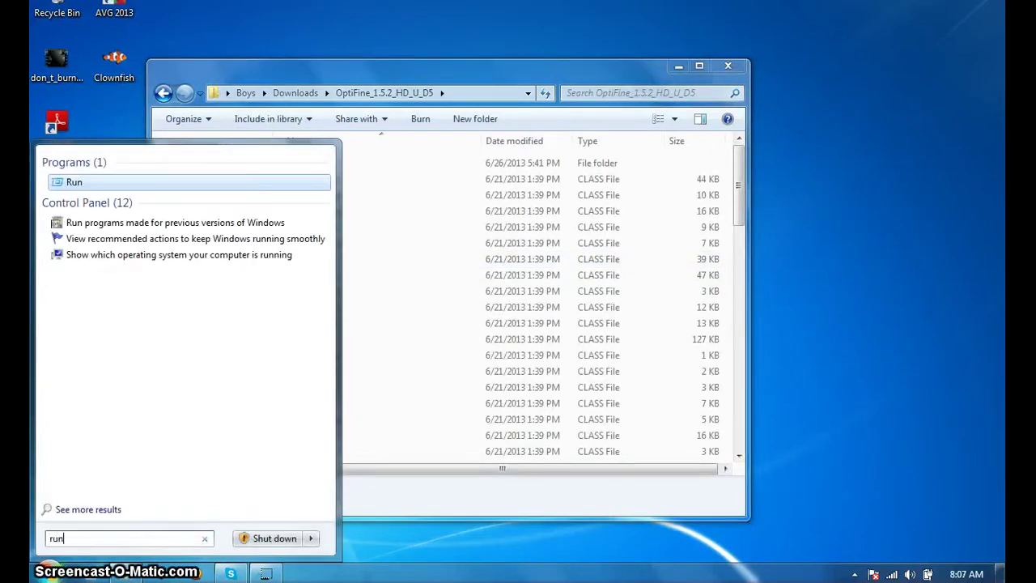
key("Return")
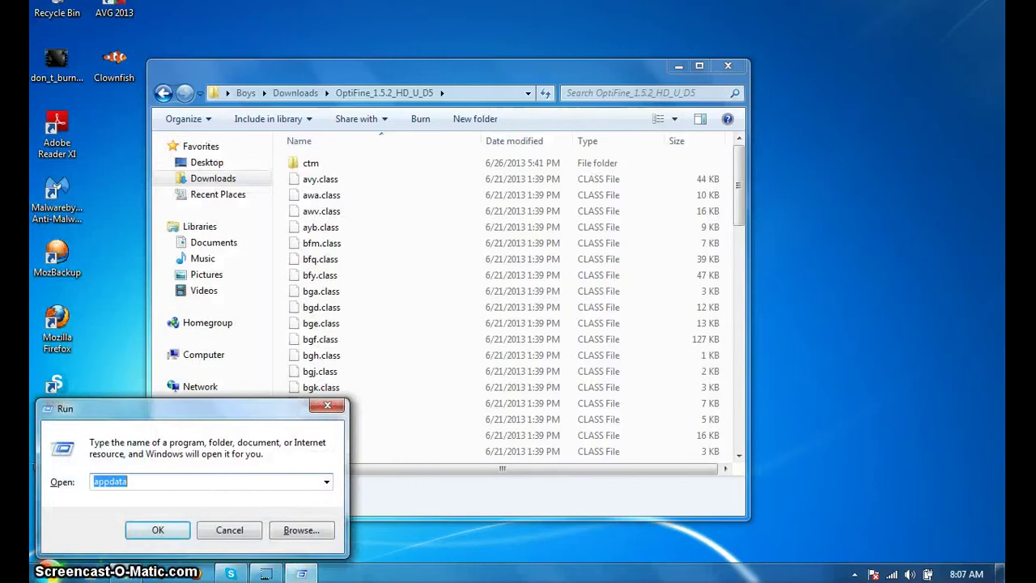
key("Return")
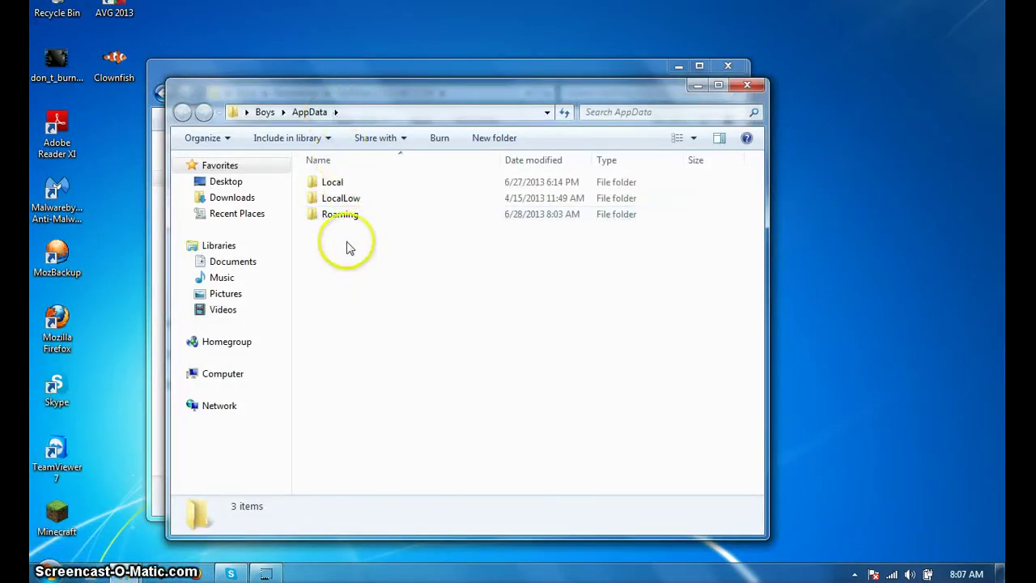
double_click(346, 215)
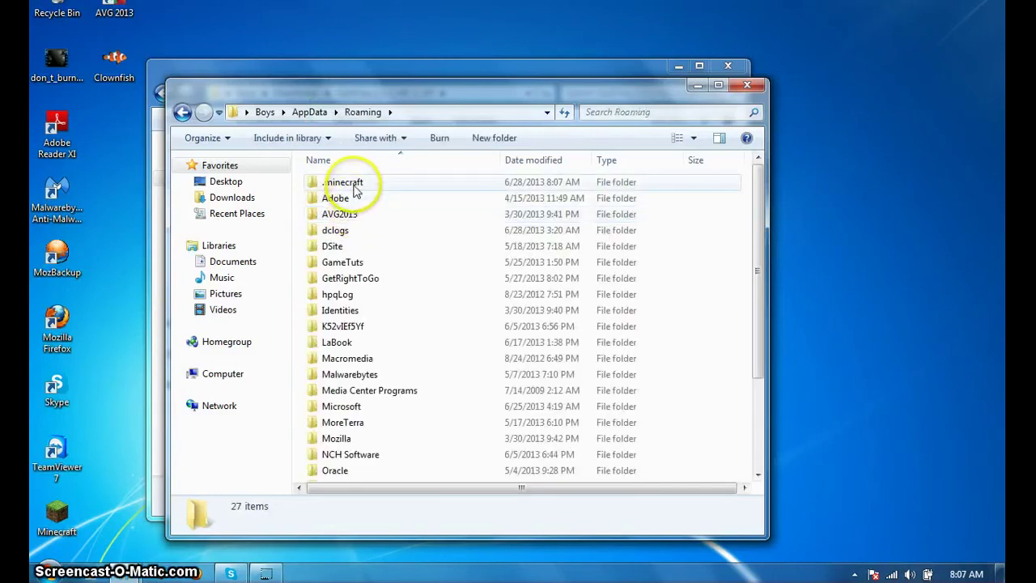
double_click(348, 183)
double_click(351, 186)
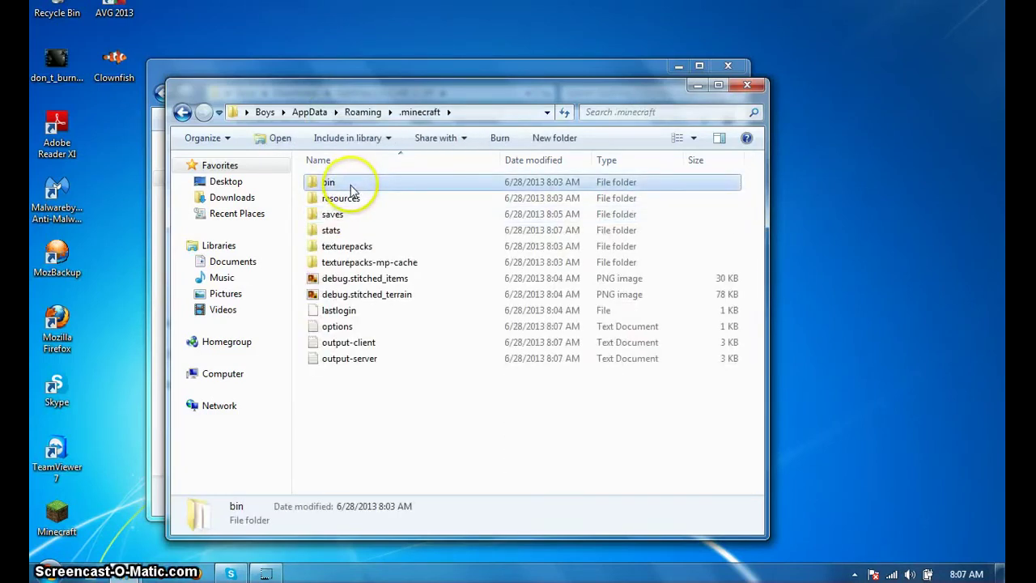
right_click(322, 250)
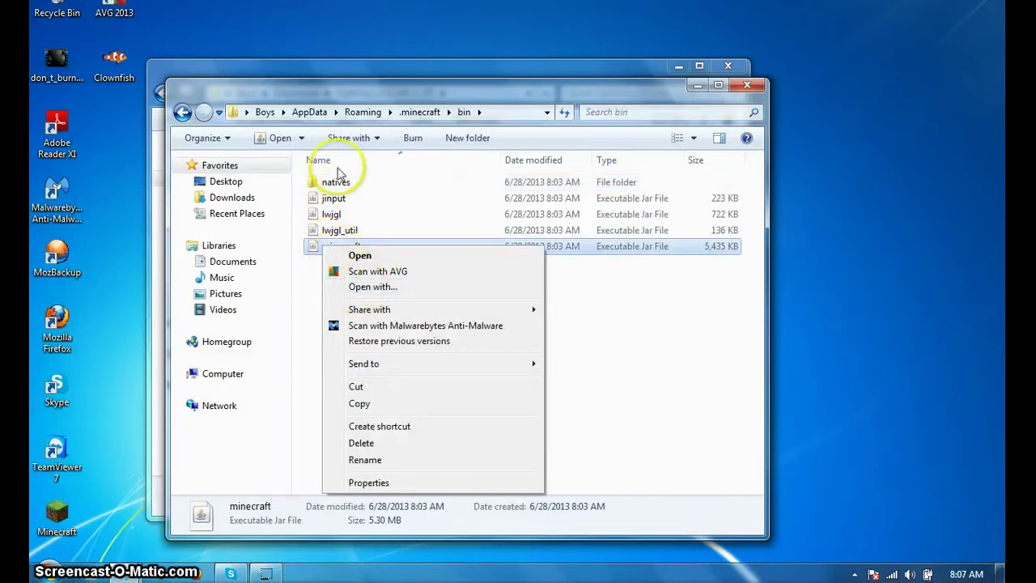
left_click(402, 289)
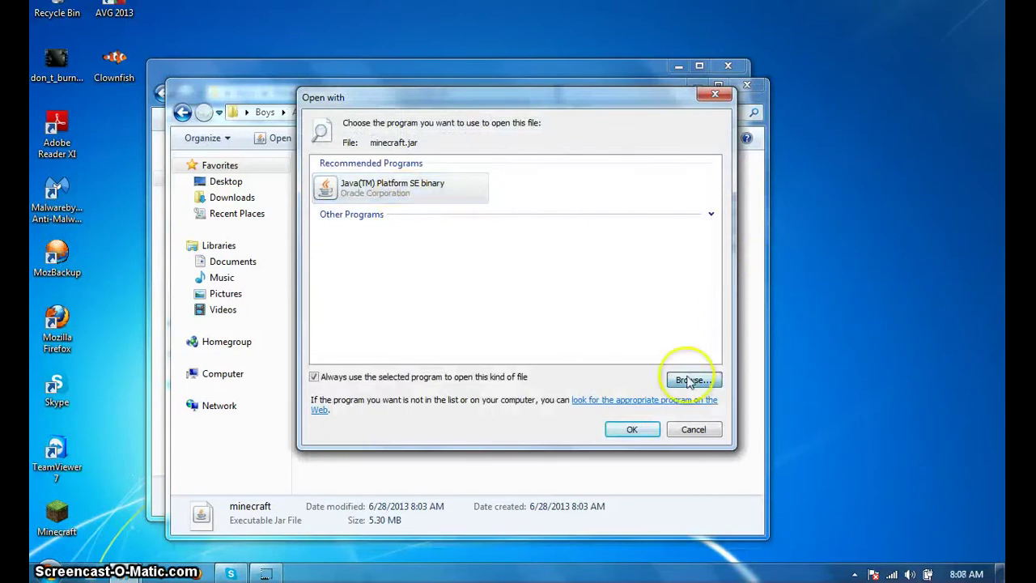
left_click(689, 380)
left_click(380, 209)
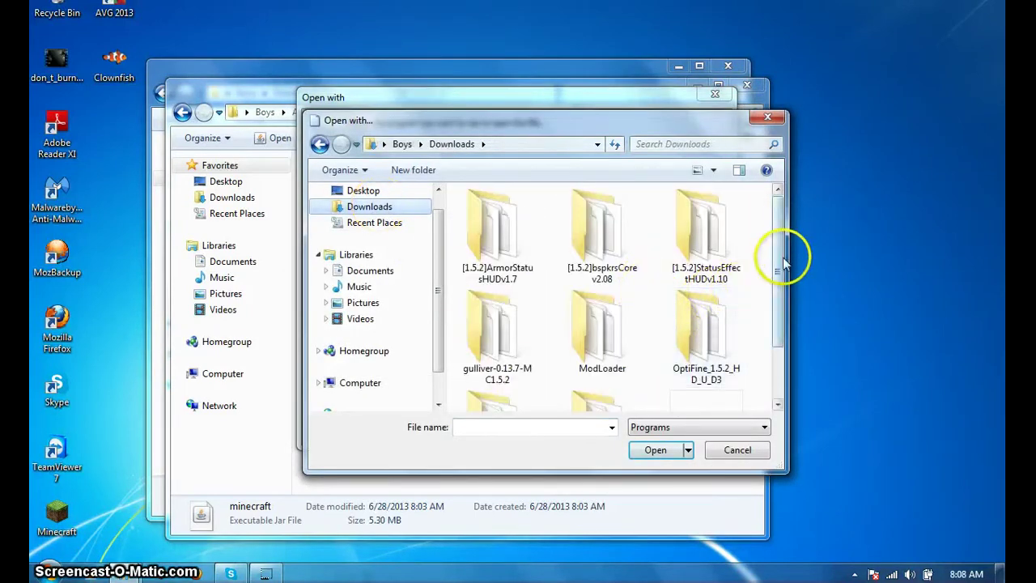
left_click_drag(781, 256, 781, 312)
double_click(732, 354)
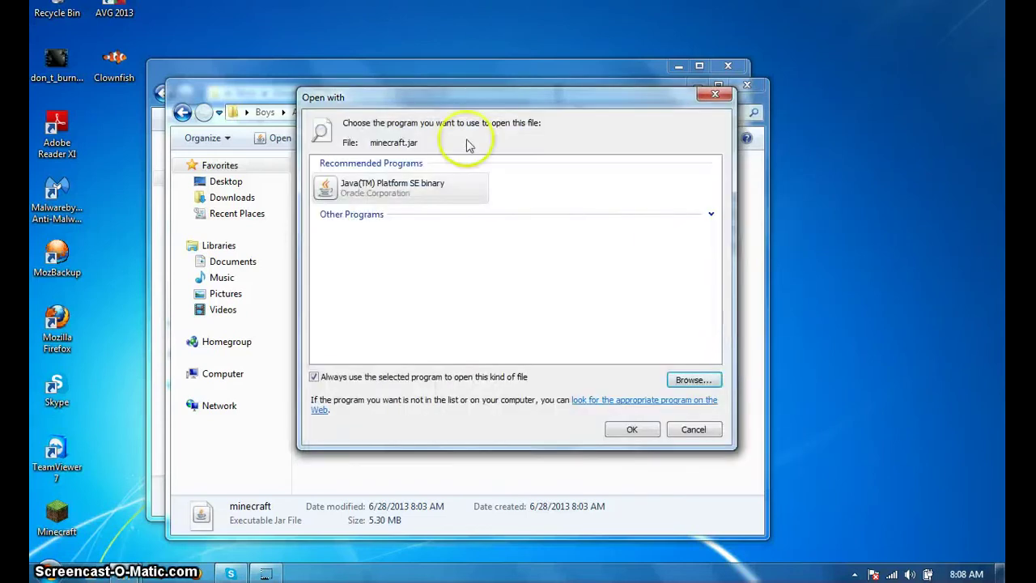
left_click(708, 433)
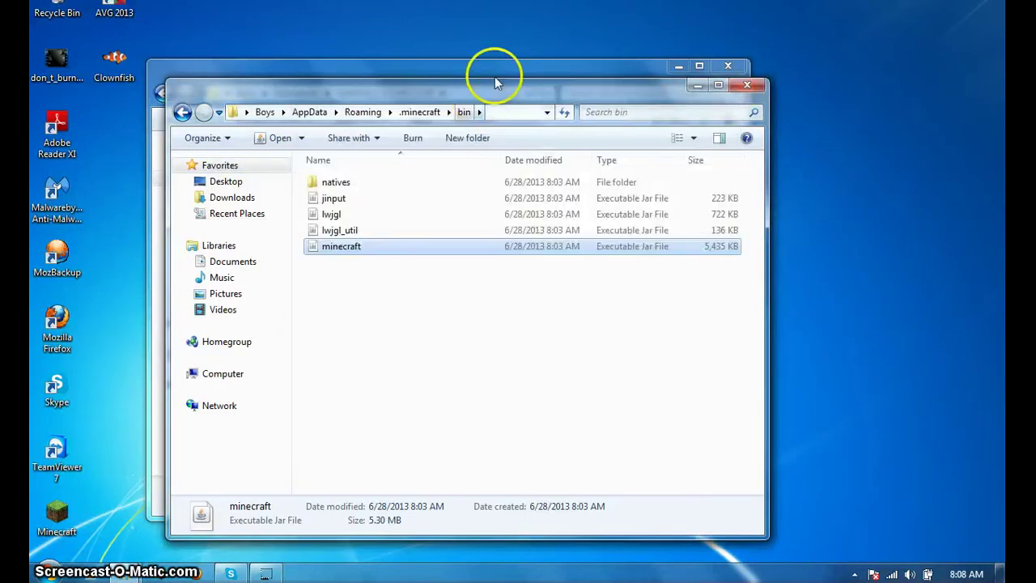
- Place the OptiFine window beside the bin folder, return it to Downloads and open minecraft.jar with the WinRAR program there
left_click(489, 64)
left_click_drag(502, 65, 1000, 68)
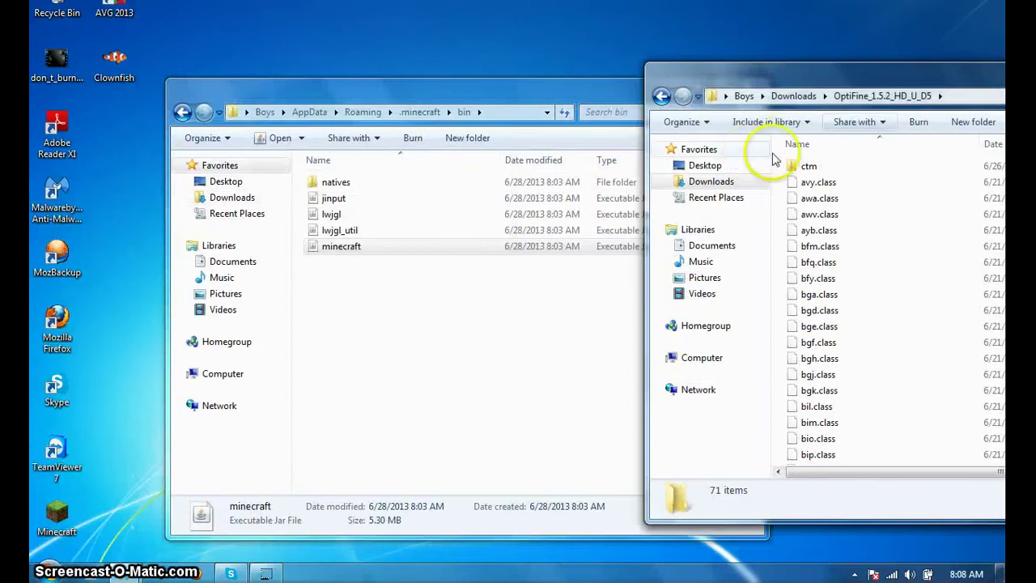
left_click(793, 96)
left_click_drag(381, 250, 708, 83)
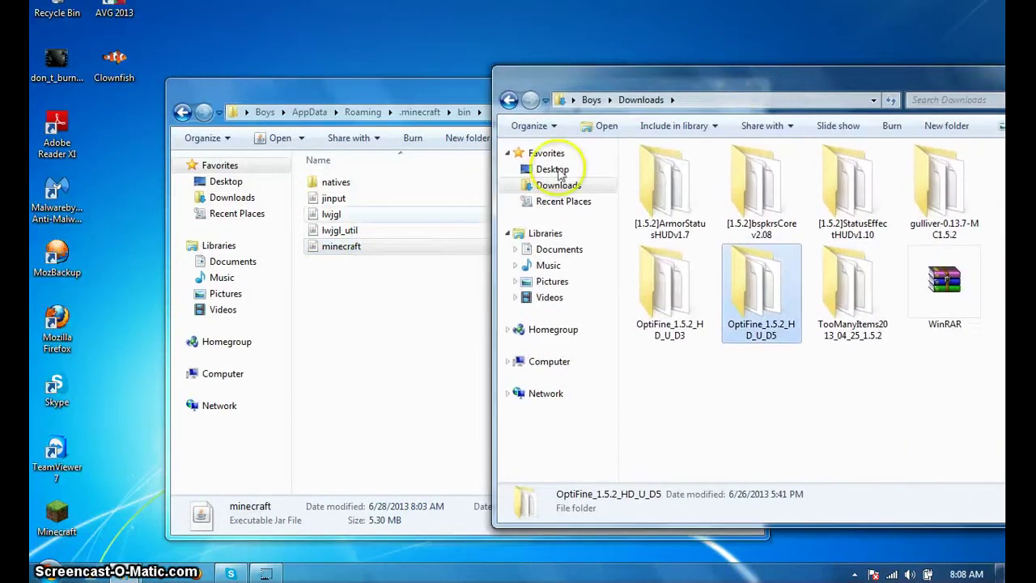
left_click_drag(330, 251, 930, 275)
left_click(559, 289)
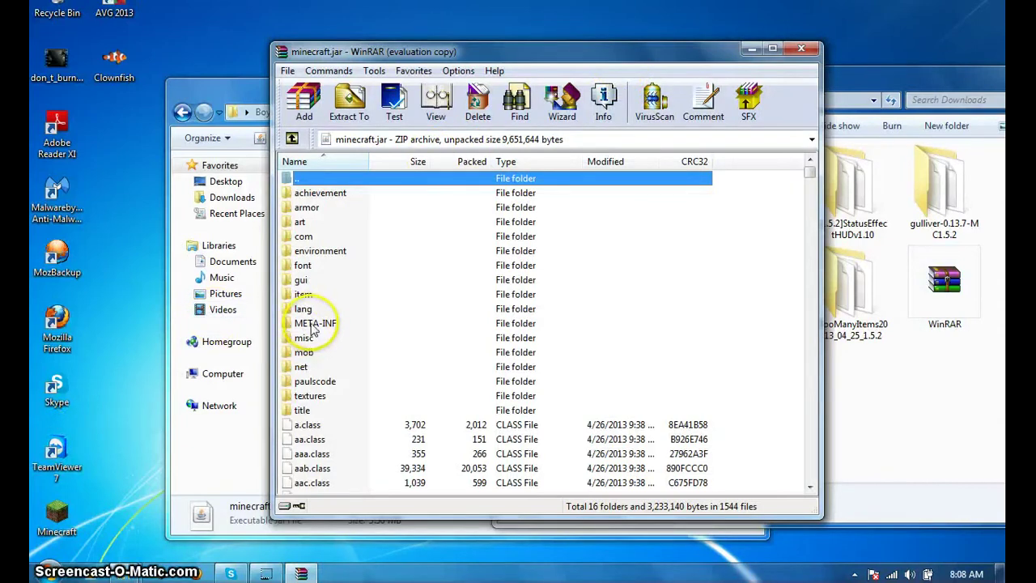
- Delete the META-INF folder from the minecraft.jar archive
right_click(312, 327)
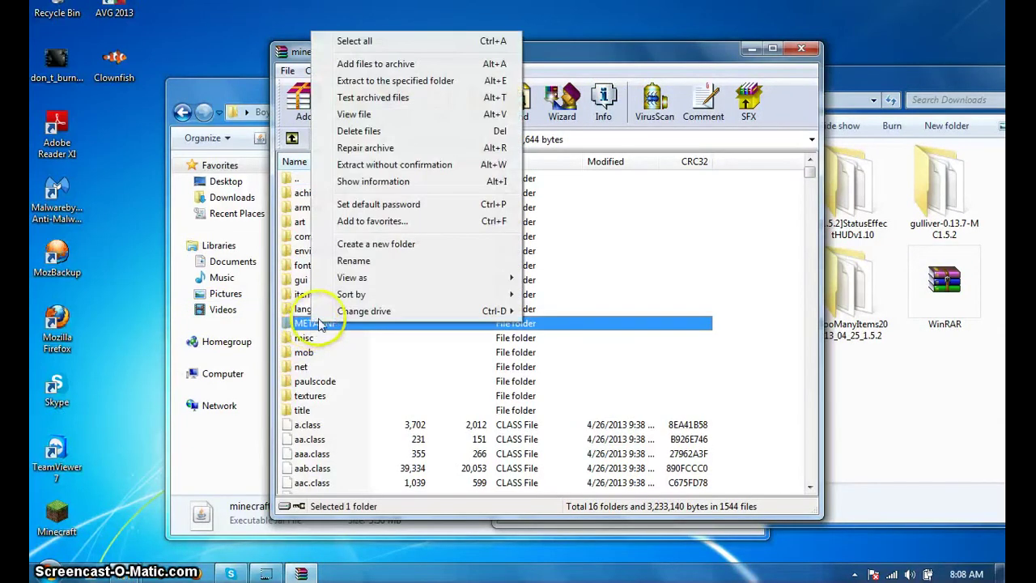
left_click(359, 131)
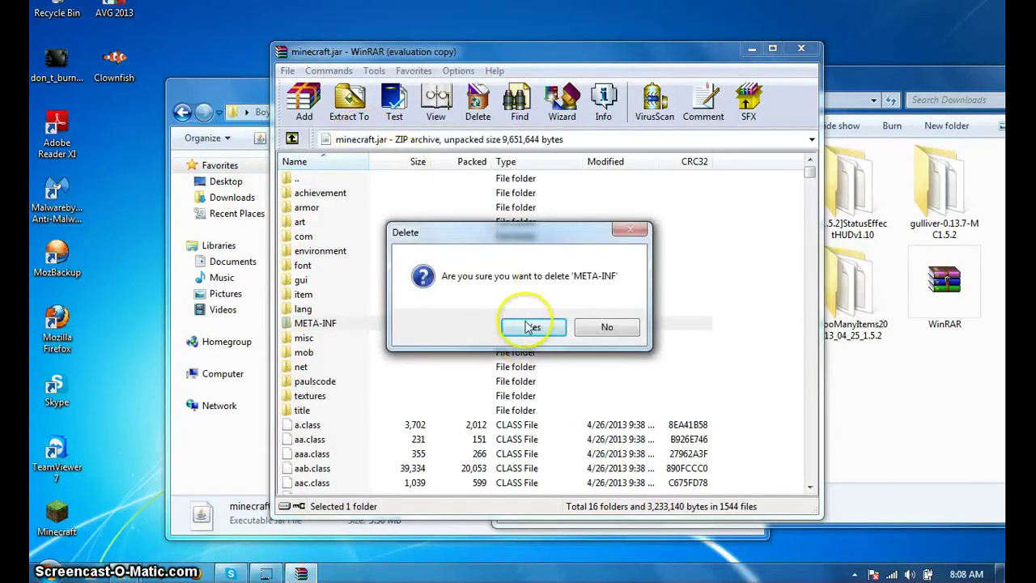
left_click(530, 327)
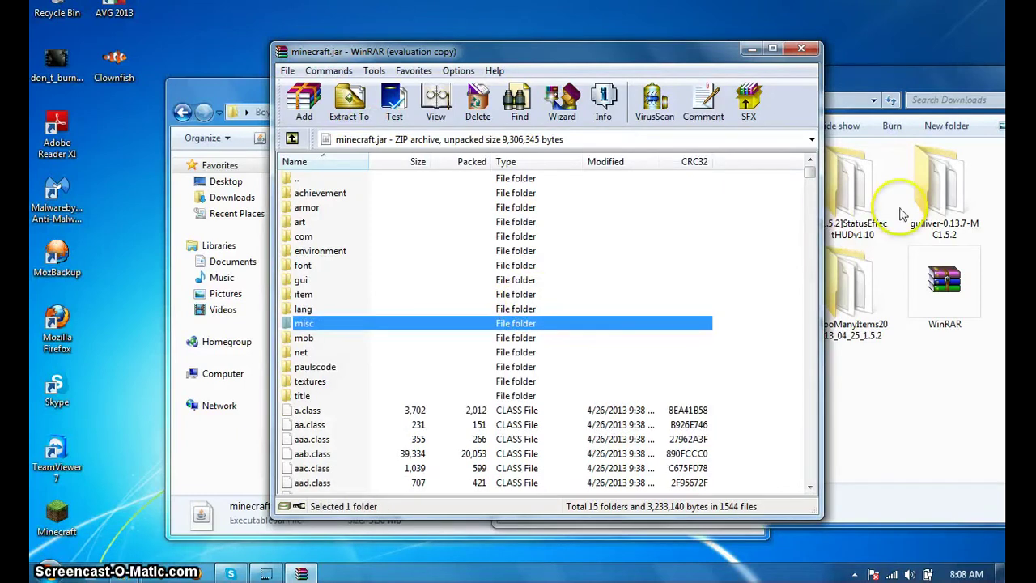
- Add all files from the OptiFine_1.5.2_HD_U_D5 folder in Downloads to the minecraft.jar archive with the default archive parameters
left_click_drag(870, 96, 607, 30)
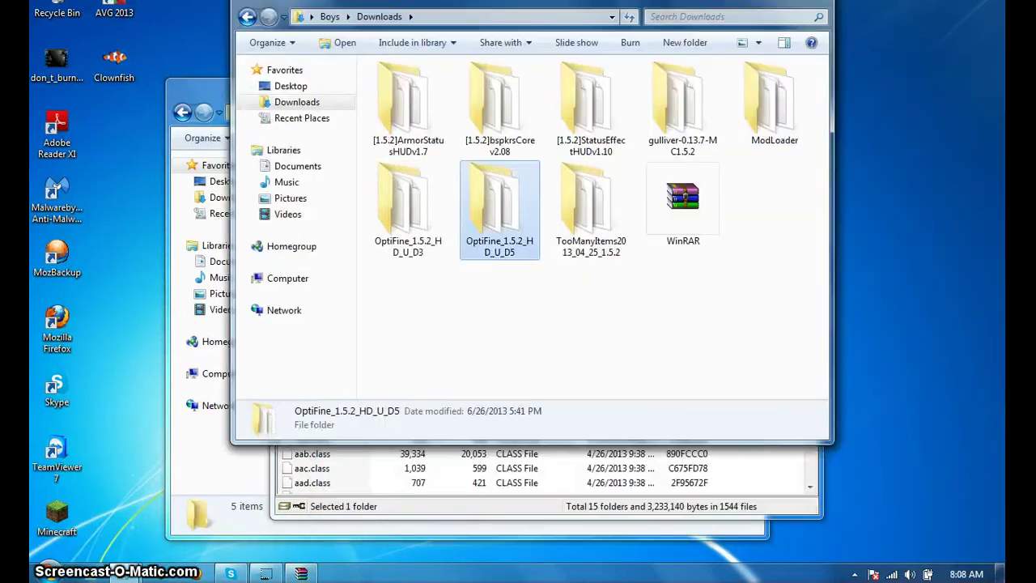
double_click(467, 202)
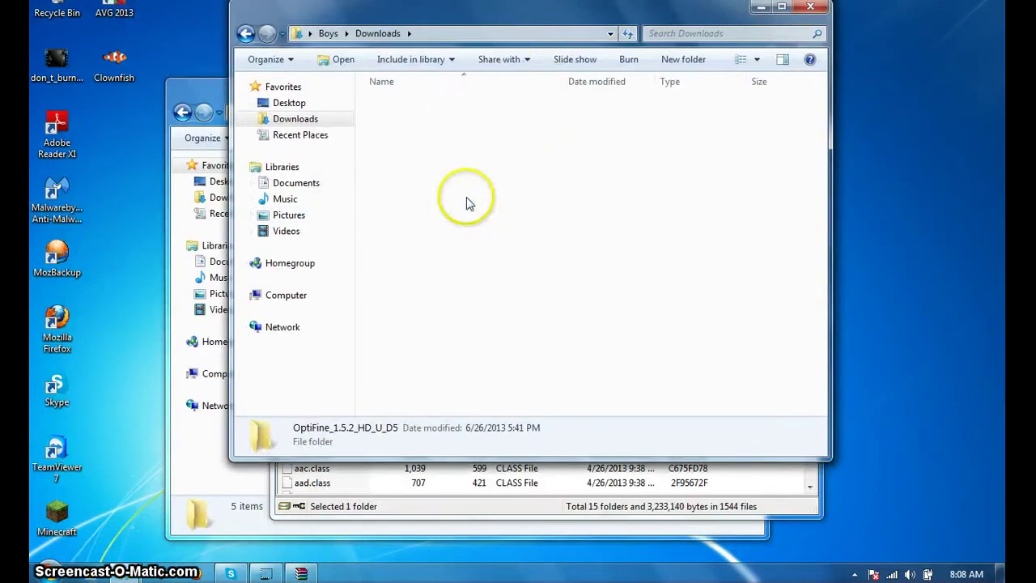
left_click_drag(364, 89, 530, 567)
left_click(592, 518)
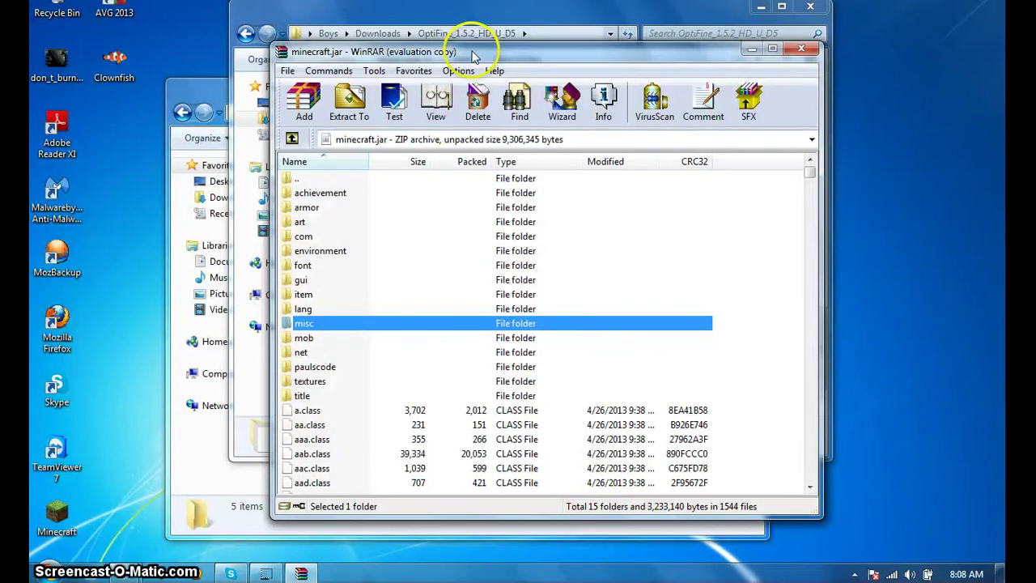
left_click_drag(474, 24, 639, 48)
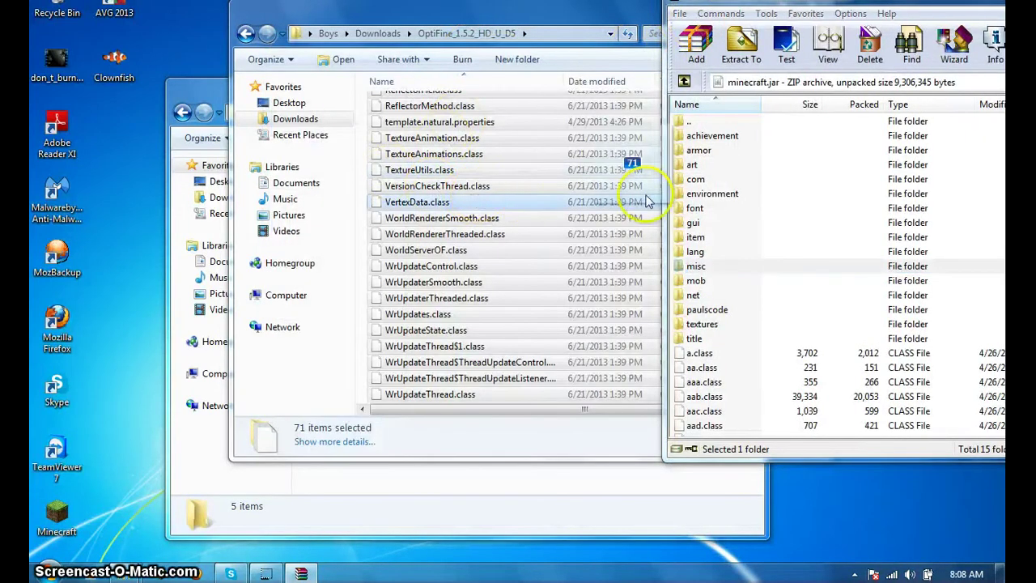
left_click_drag(900, 303, 898, 301)
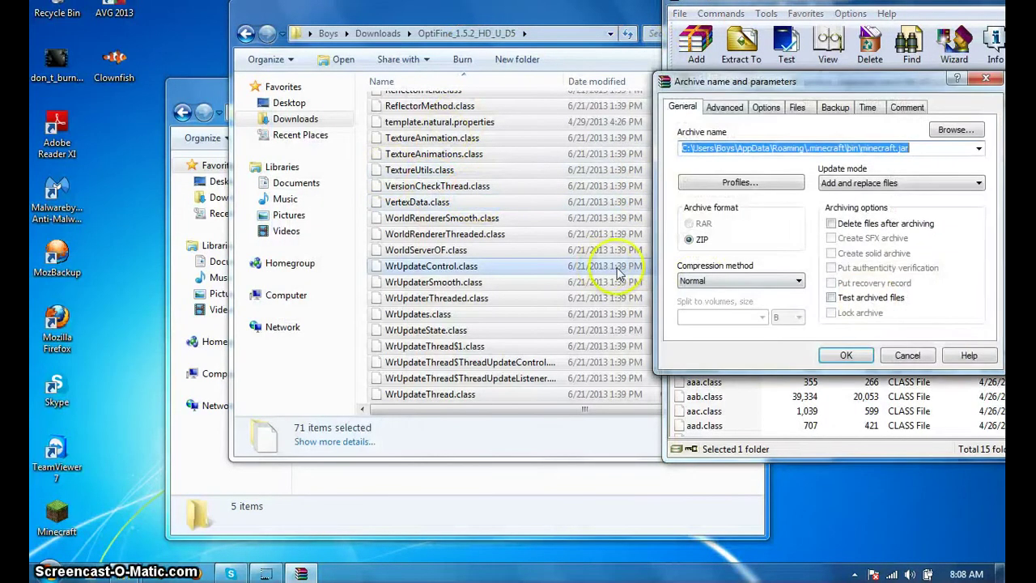
left_click(847, 354)
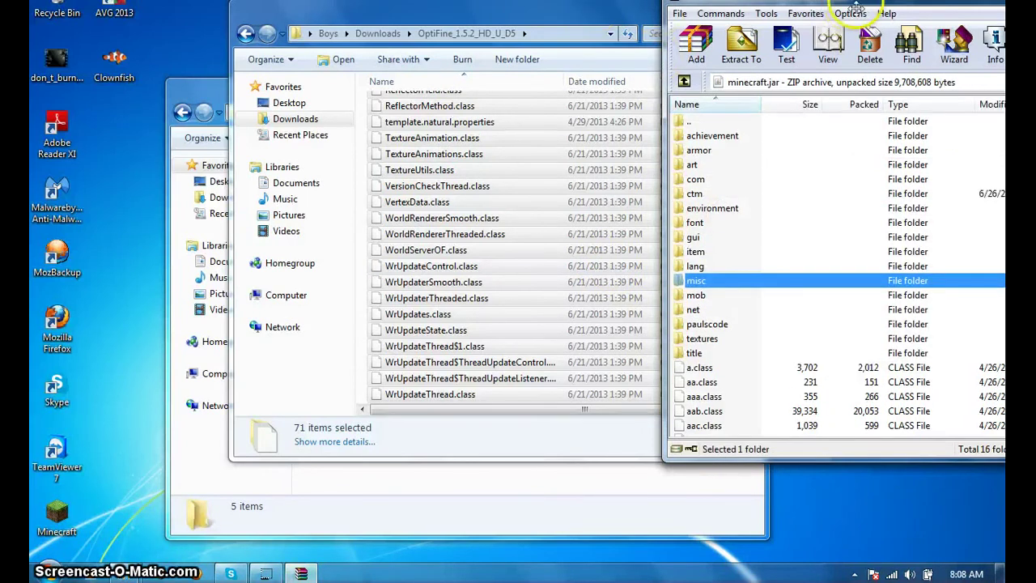
- Close the minecraft.jar archive, the OptiFine folder window and the bin folder window
left_click_drag(867, 2, 423, 65)
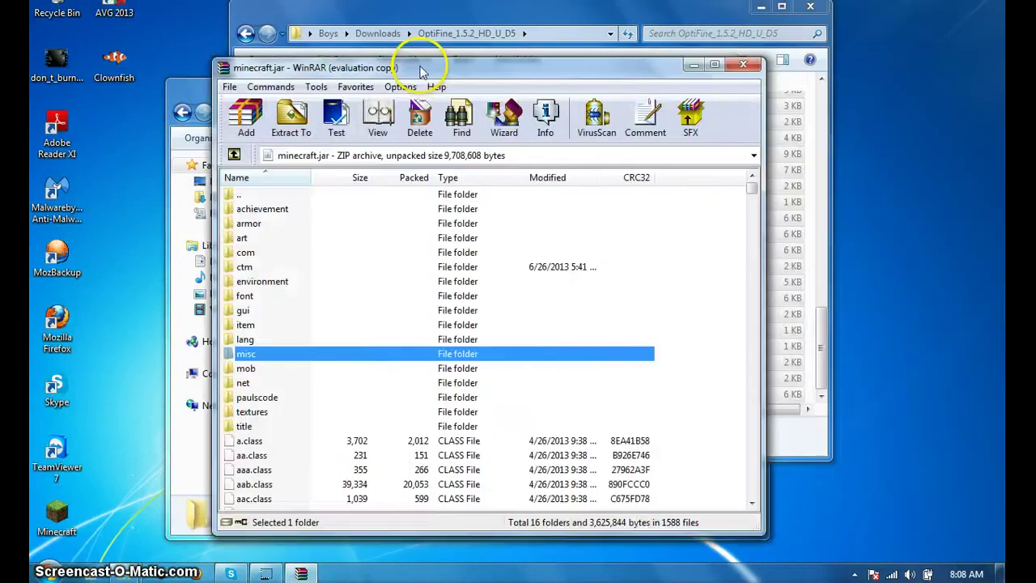
left_click(745, 62)
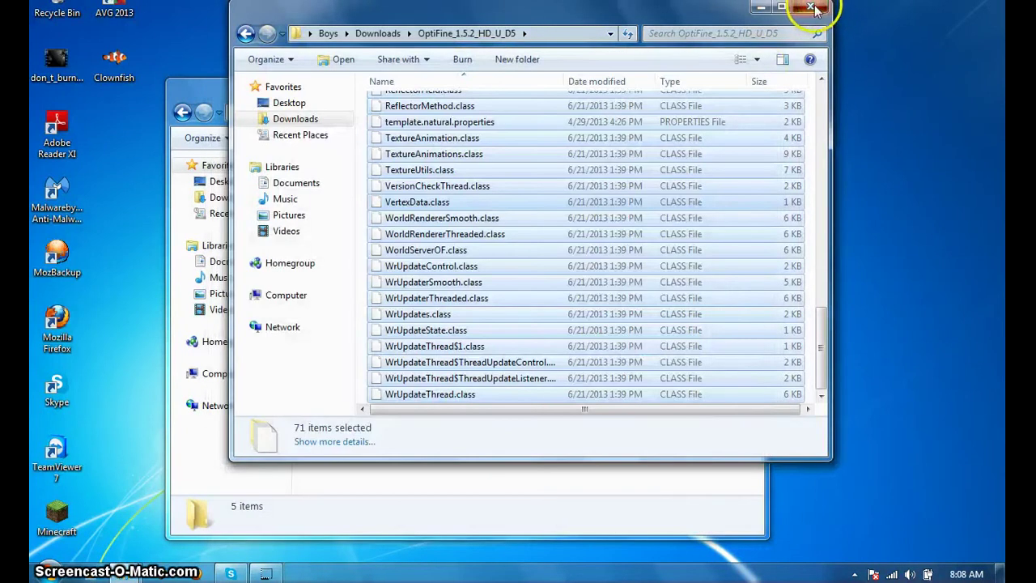
left_click(812, 8)
left_click(748, 85)
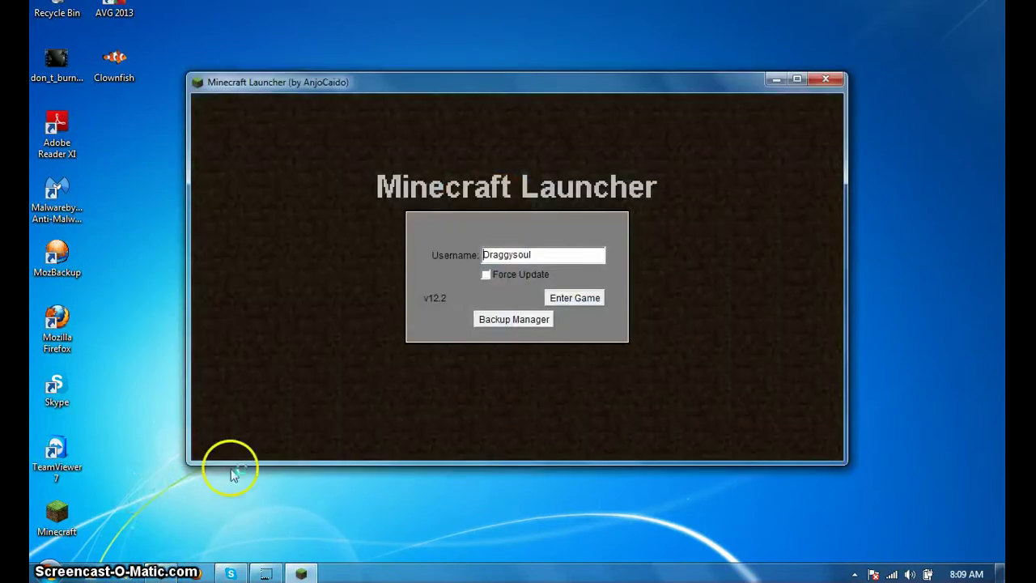
- Start Minecraft from its launcher, maximize the game window and enter a singleplayer world
left_click(564, 299)
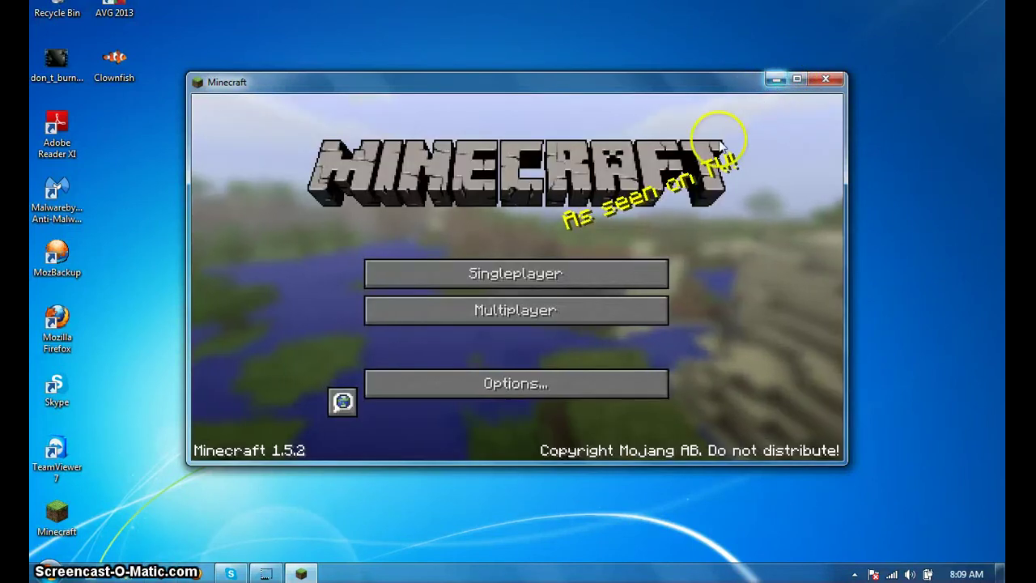
left_click(804, 82)
left_click(592, 217)
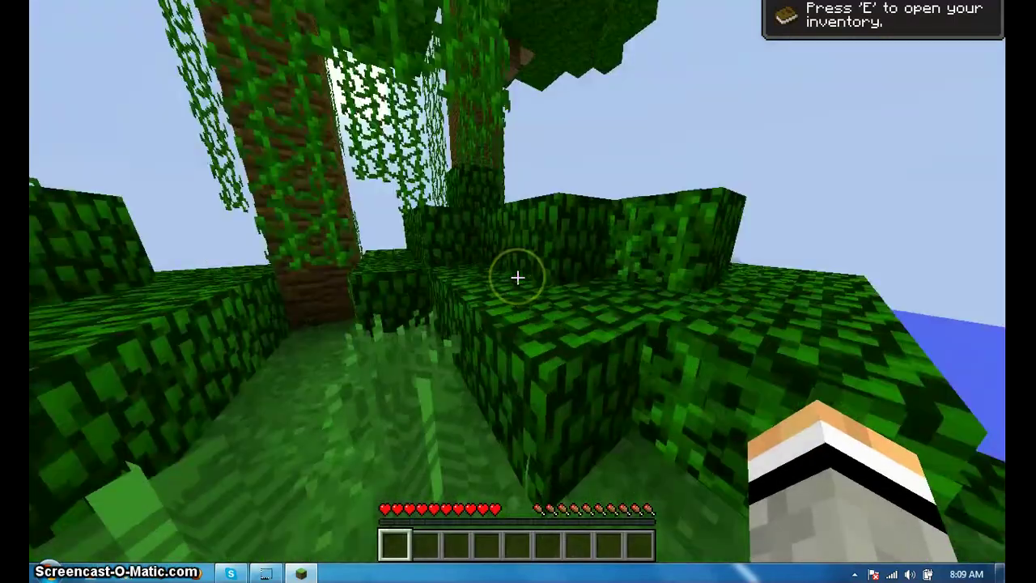
- Show the debug overlay, check the OptiFine version and frame rate while walking through the jungle, and hide the overlay
key("F3")
key("w")
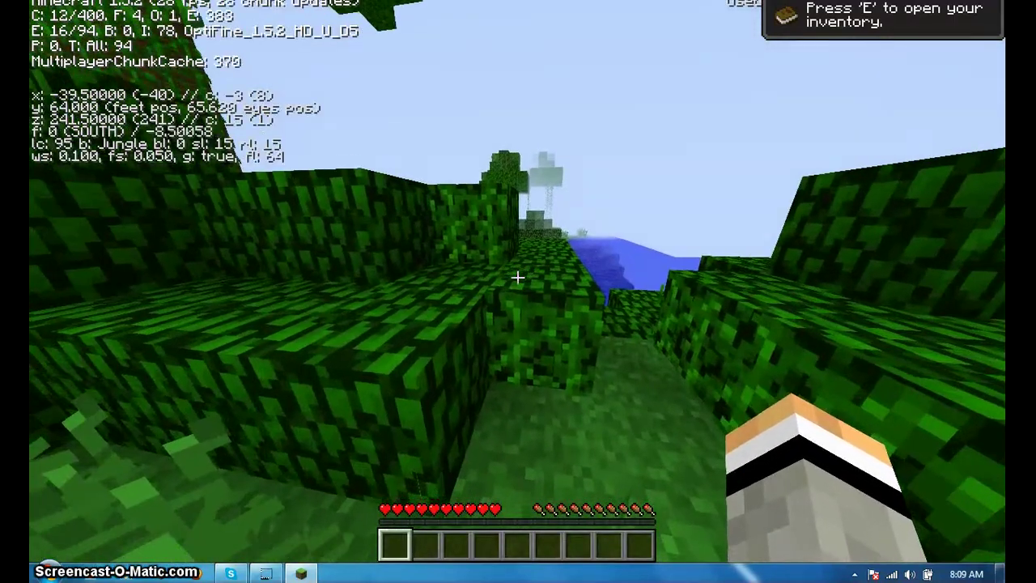
key("space")
key("w")
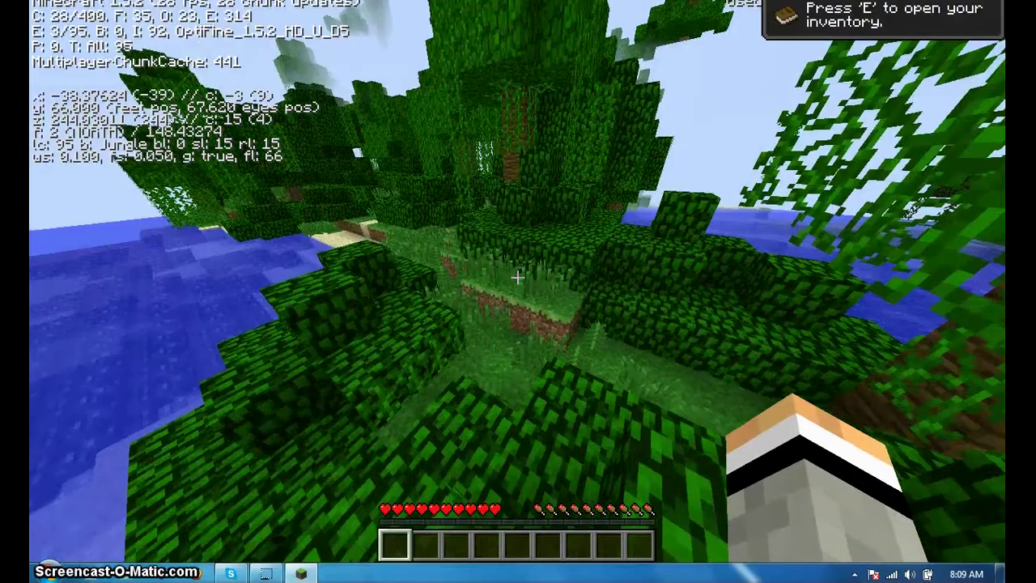
key("F3")
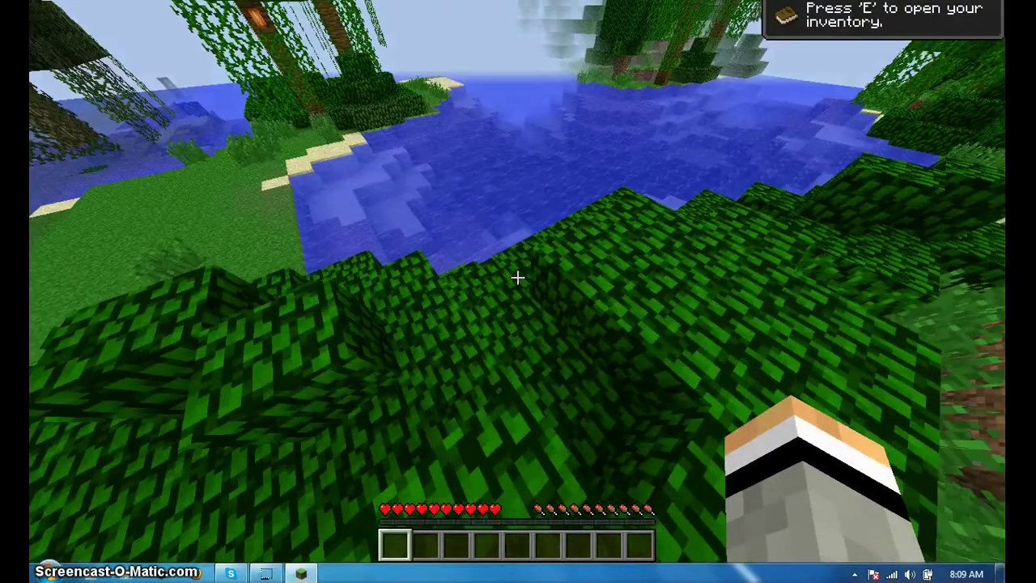